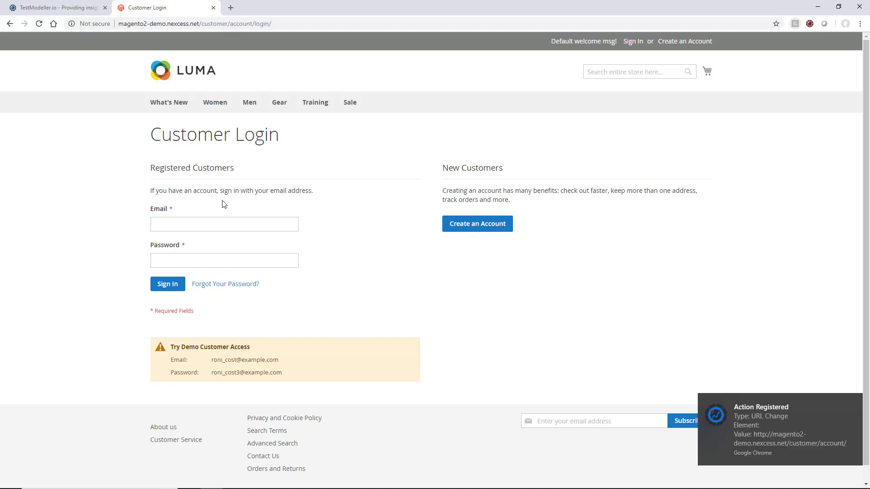
Submit the customer login form with "!" as the email and the password left empty.
{"action": "left_click", "coordinate": [223, 221]}
{"action": "left_click", "coordinate": [221, 255]}
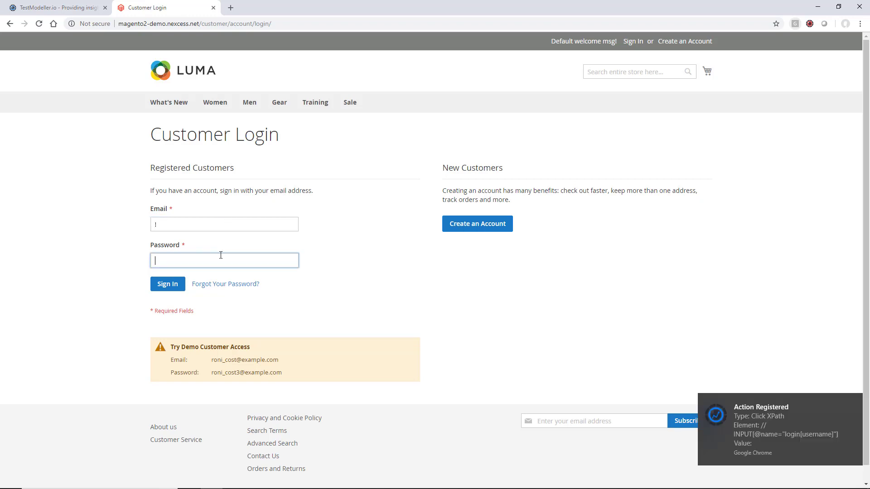
{"action": "left_click", "coordinate": [171, 287]}
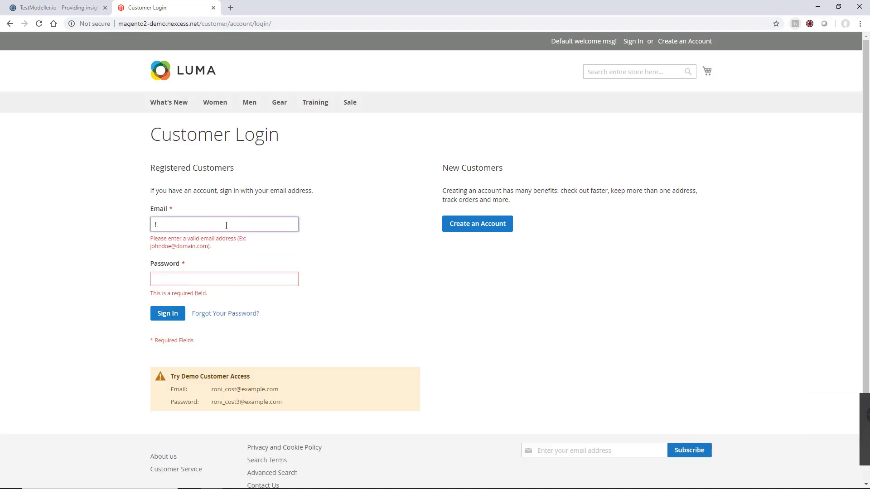
Stop the recording and upload the session as a new journey named "Invalid Login & Invalid Password".
{"action": "left_click", "coordinate": [811, 24]}
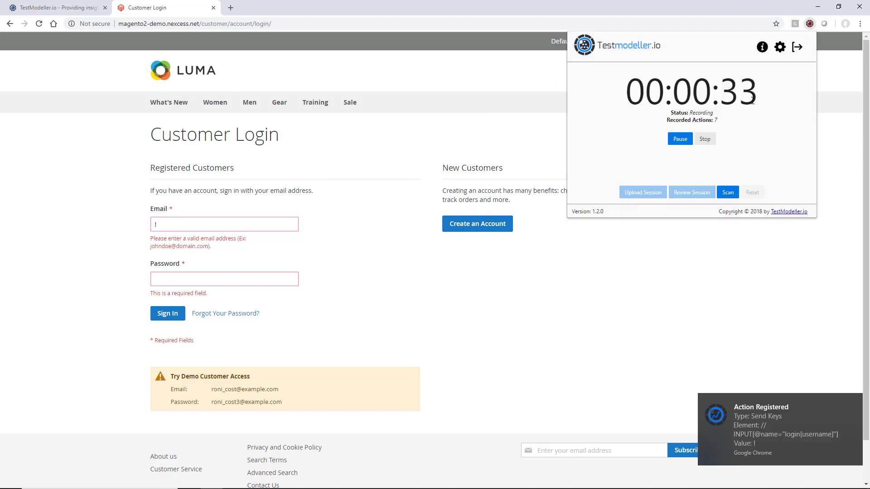
{"action": "left_click", "coordinate": [703, 141]}
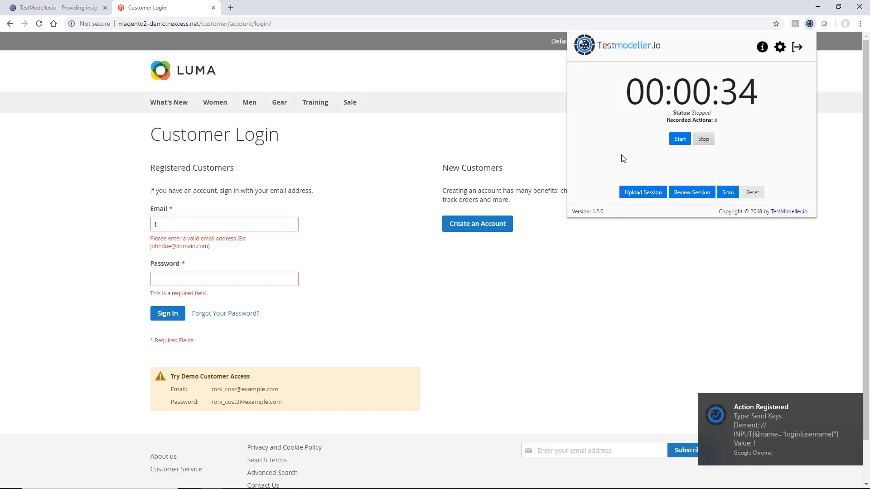
{"action": "left_click", "coordinate": [635, 193]}
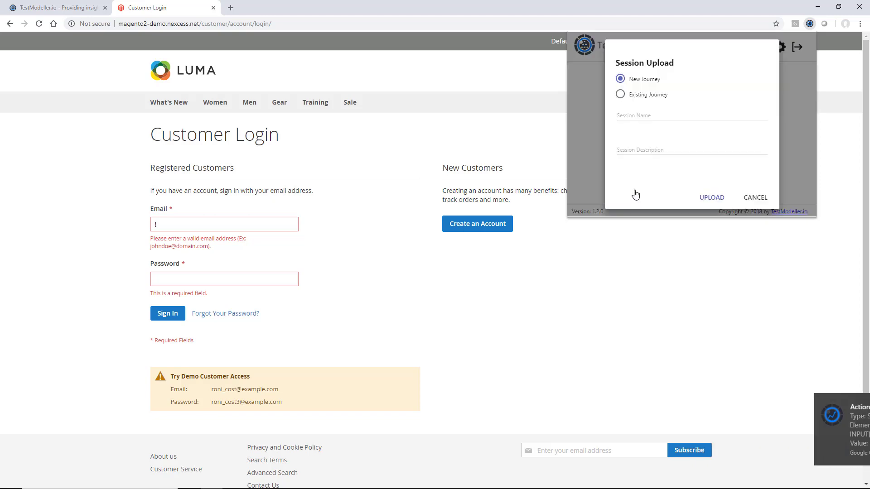
{"action": "left_click", "coordinate": [669, 113]}
{"action": "type", "text": "Invalid Login & In"}
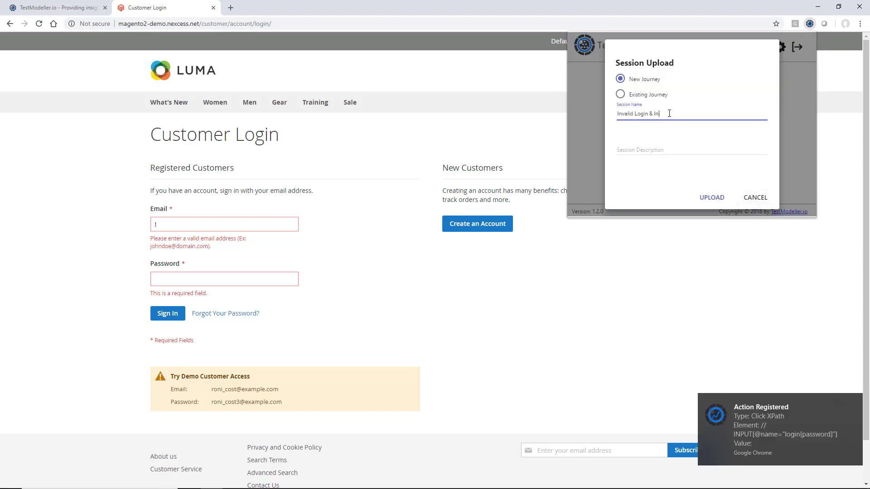
{"action": "type", "text": "valid Password"}
{"action": "left_click", "coordinate": [711, 197]}
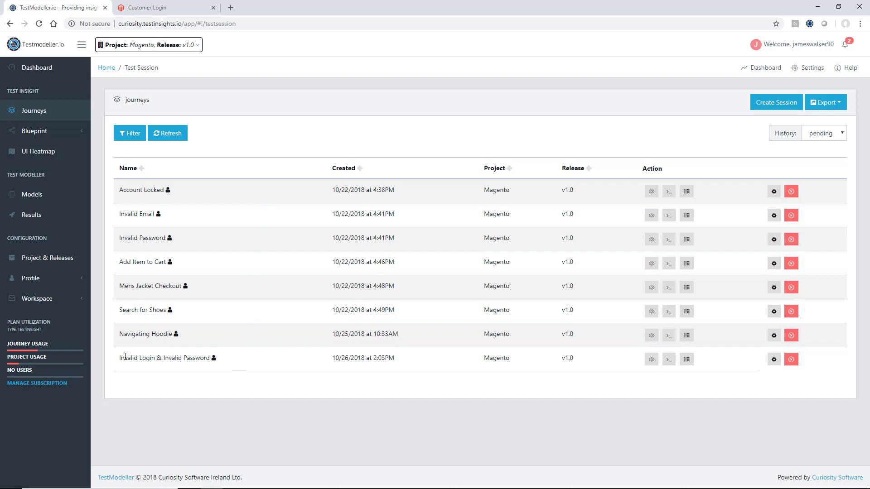
View the Invalid Login & Invalid Password journey's activity and examine the attributes of its Step 2 Sign In link action.
{"action": "left_click_drag", "start_coordinate": [172, 358], "coordinate": [212, 358]}
{"action": "left_click", "coordinate": [256, 360]}
{"action": "left_click", "coordinate": [652, 359]}
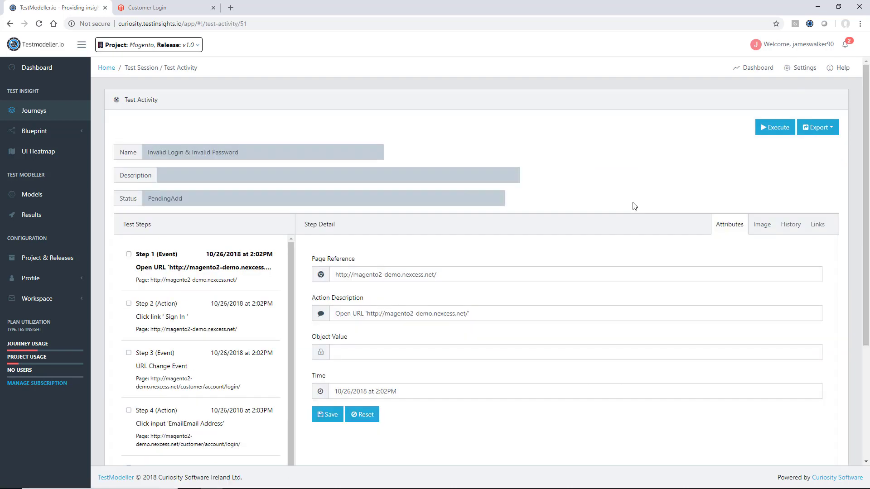
{"action": "scroll", "coordinate": [634, 206], "scroll_direction": "down", "scroll_amount": 2}
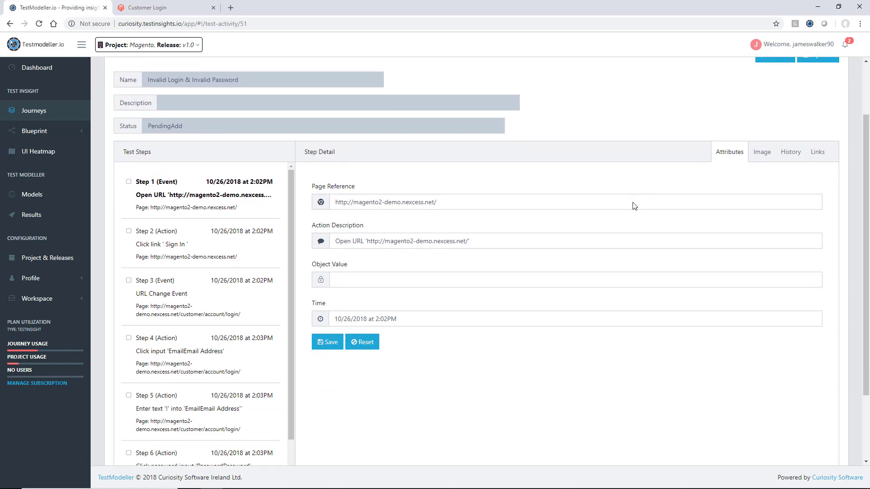
{"action": "left_click", "coordinate": [212, 249]}
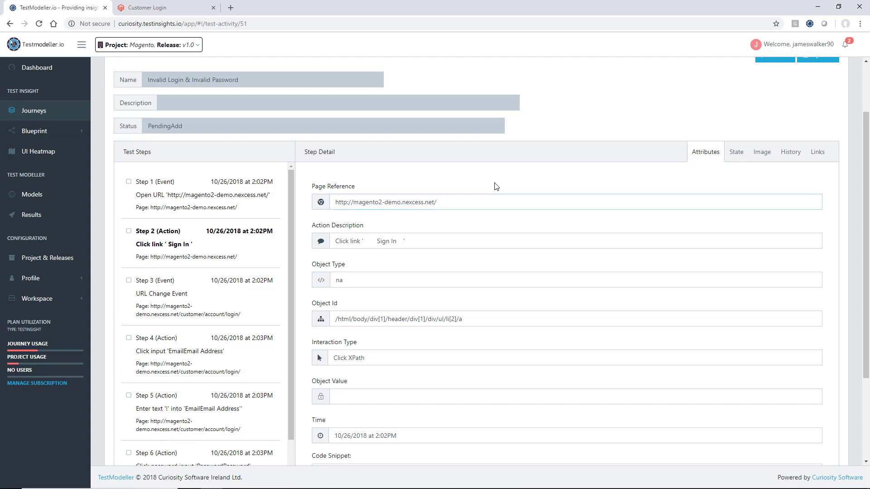
{"action": "scroll", "coordinate": [496, 186], "scroll_direction": "down", "scroll_amount": 1}
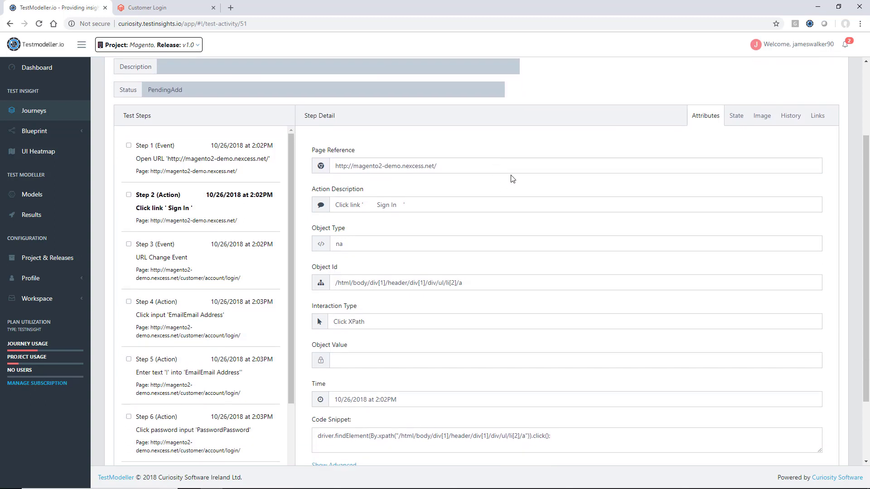
{"action": "scroll", "coordinate": [512, 178], "scroll_direction": "down", "scroll_amount": 1}
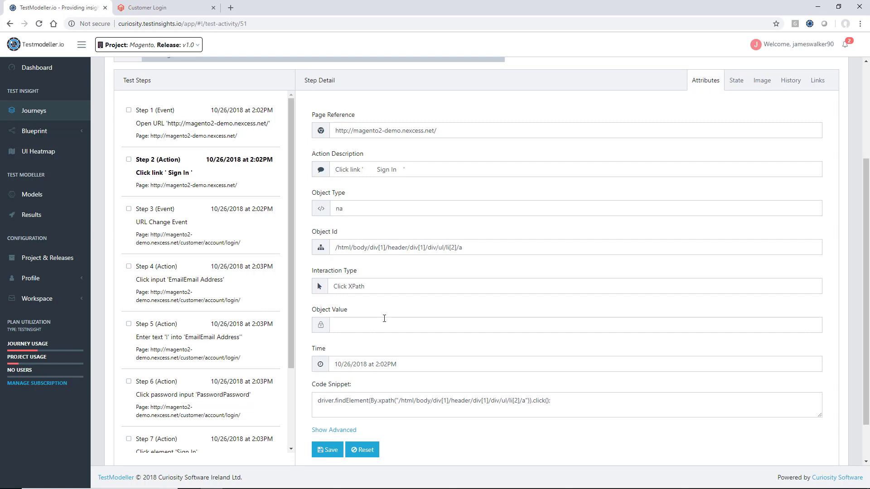
Inspect the Step 2 action's page and element HTML, and view its captured page image.
{"action": "left_click", "coordinate": [736, 81]}
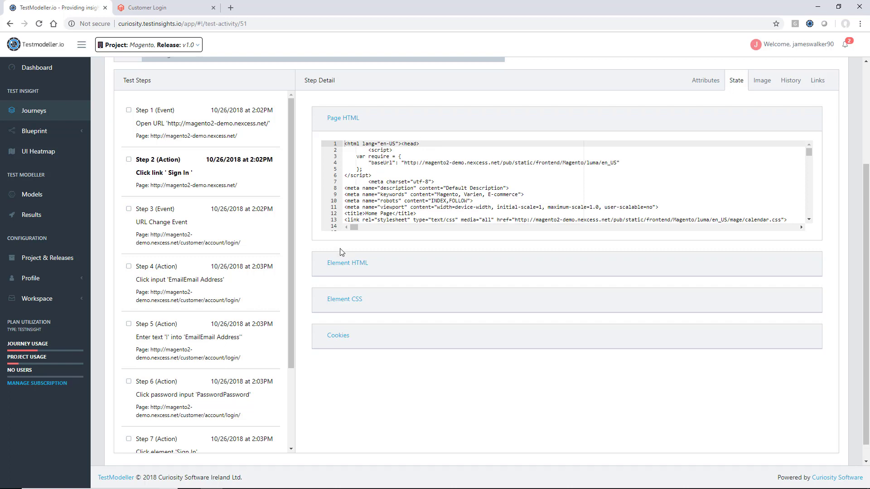
{"action": "left_click", "coordinate": [343, 265]}
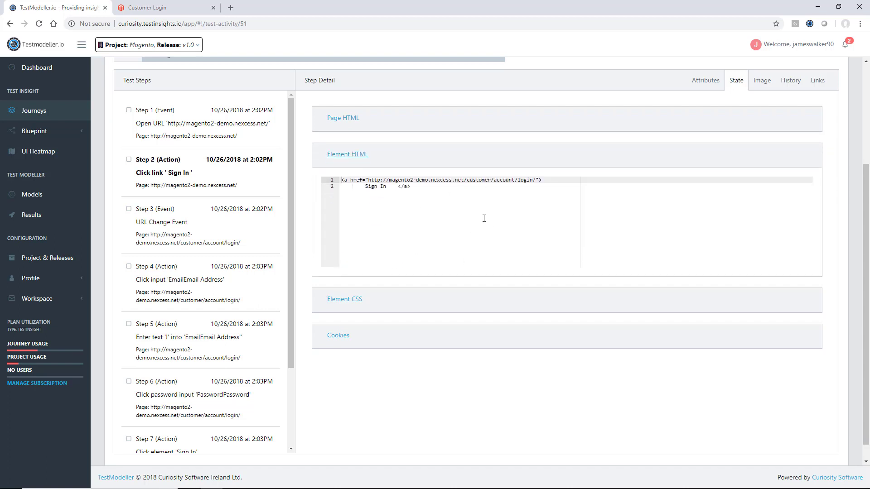
{"action": "left_click", "coordinate": [762, 80]}
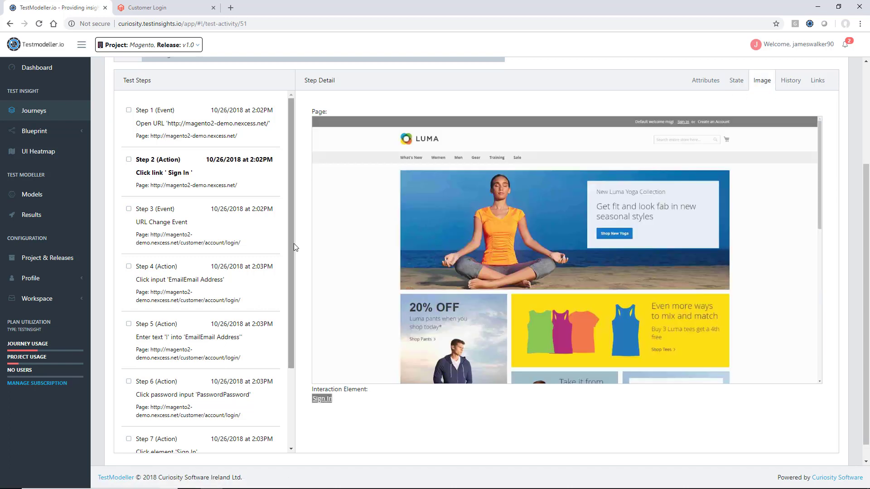
View the captured images of recorded Steps 3 to 5, covering the URL change and the email input.
{"action": "left_click", "coordinate": [219, 234]}
{"action": "left_click", "coordinate": [210, 284]}
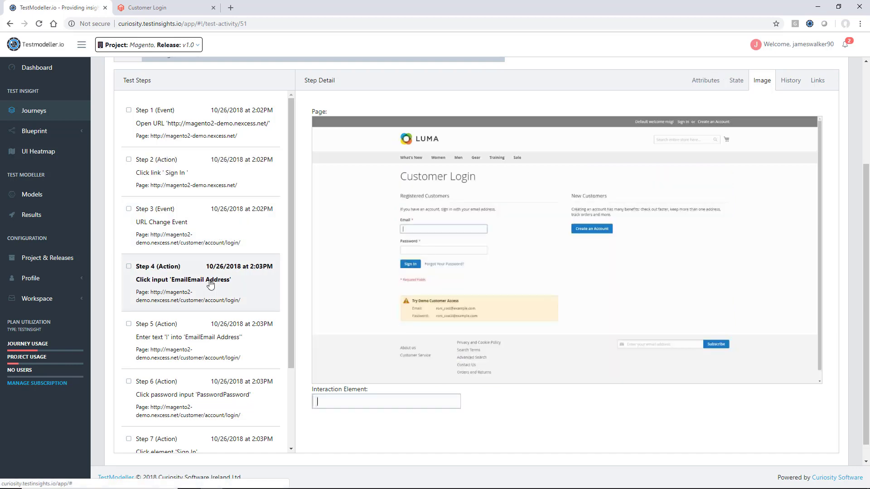
{"action": "left_click", "coordinate": [209, 326]}
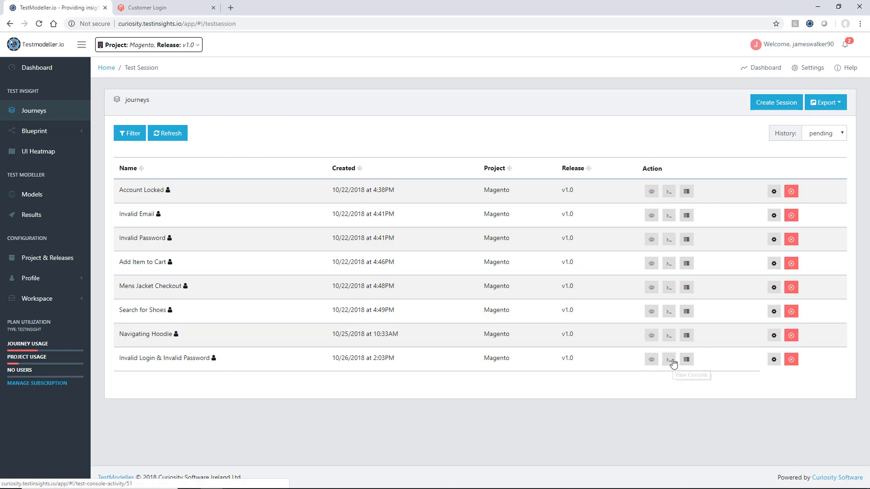
Check the console activity of the Invalid Login & Invalid Password journey and return to the journeys list.
{"action": "left_click", "coordinate": [670, 360]}
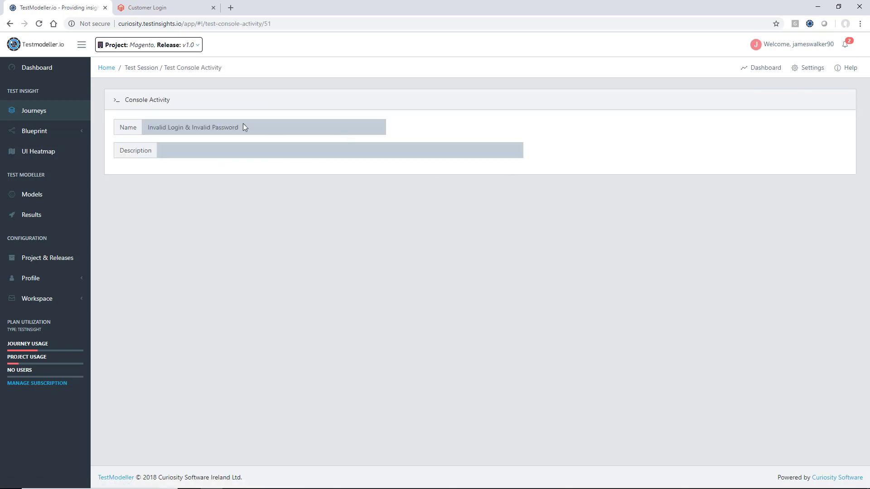
{"action": "left_click", "coordinate": [66, 113]}
{"action": "left_click", "coordinate": [692, 304]}
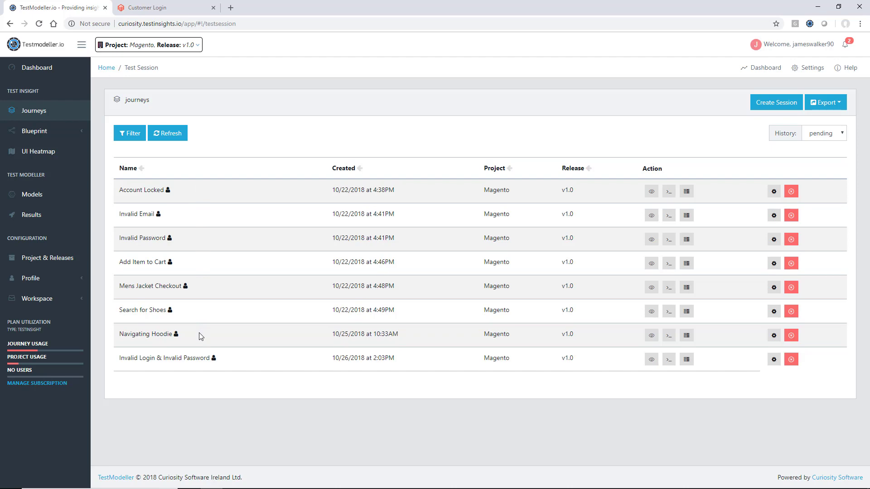
Open the blueprint model of all pages, fit it to the view, and expand the Customer Login page.
{"action": "left_click", "coordinate": [32, 129]}
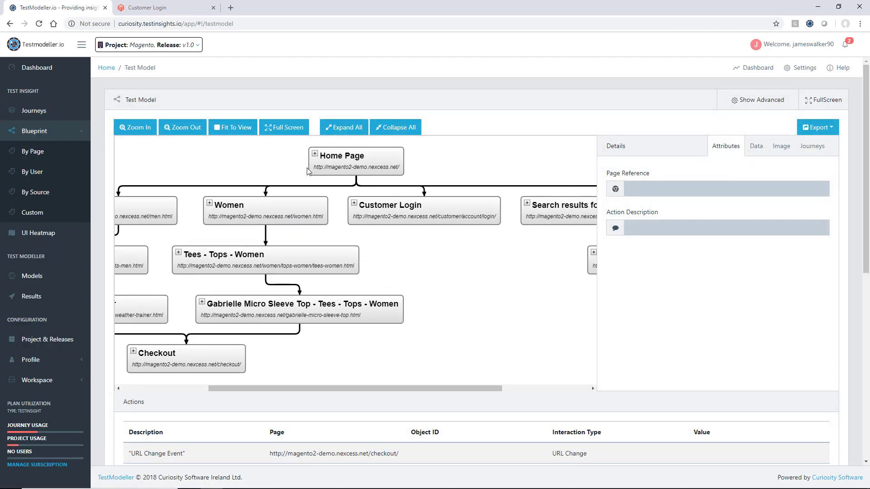
{"action": "left_click", "coordinate": [247, 132]}
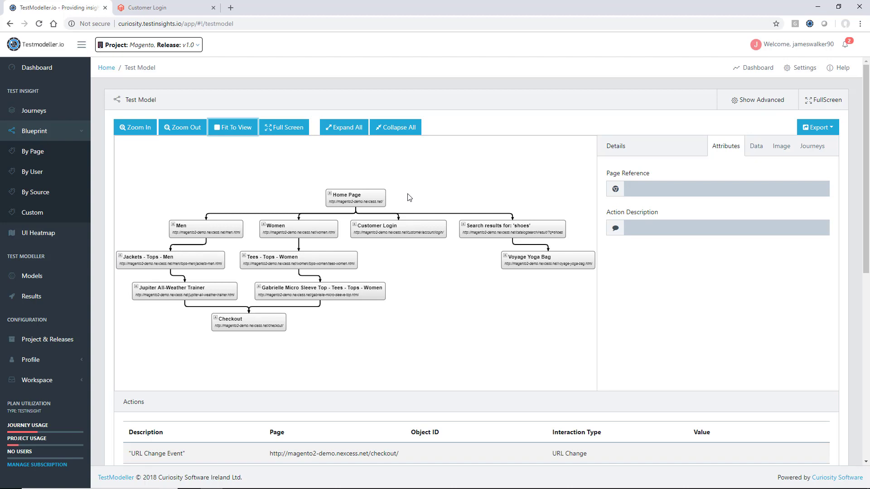
{"action": "left_click", "coordinate": [355, 224]}
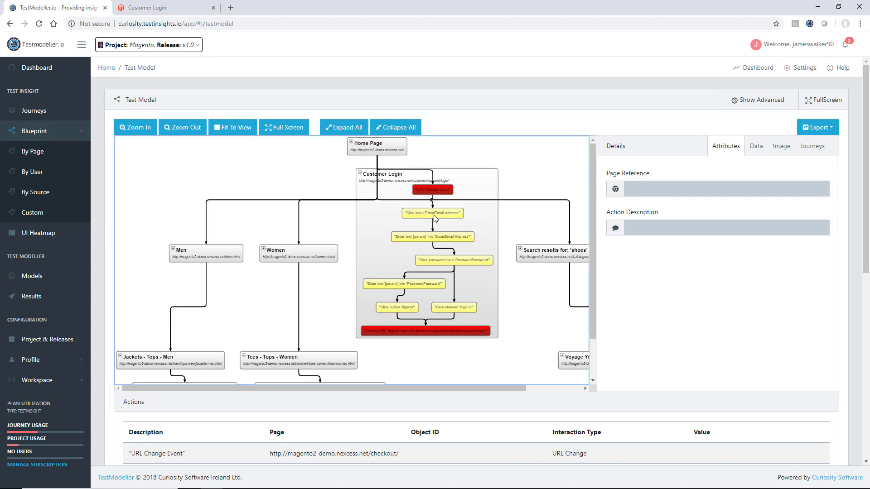
Examine the data values of the email and password text entries and the password entry's linked journeys, and collapse Customer Login.
{"action": "left_click", "coordinate": [441, 239]}
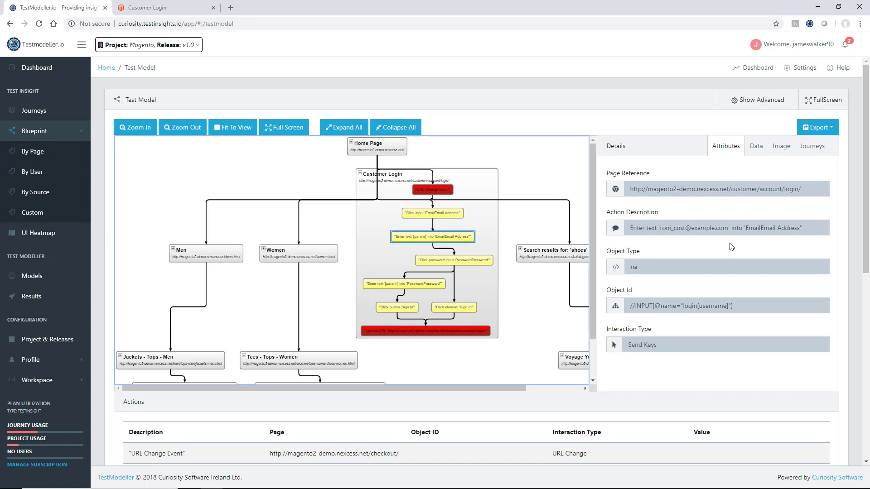
{"action": "left_click", "coordinate": [756, 148]}
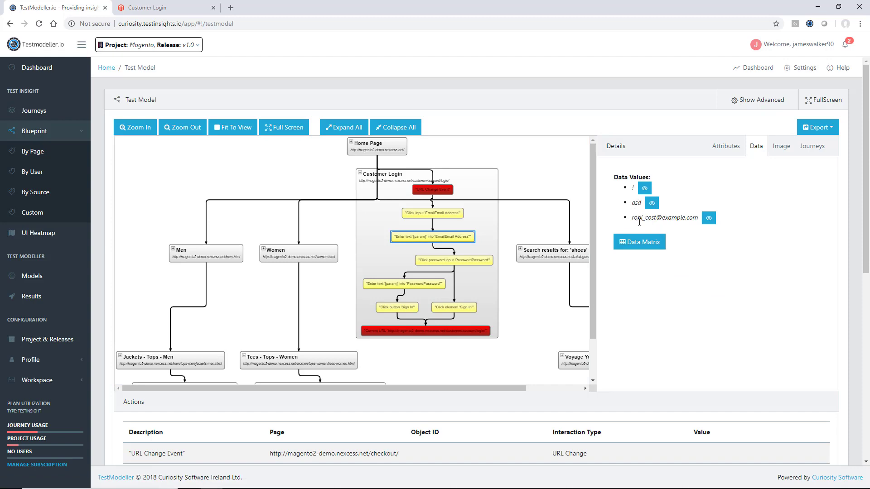
{"action": "left_click", "coordinate": [420, 287]}
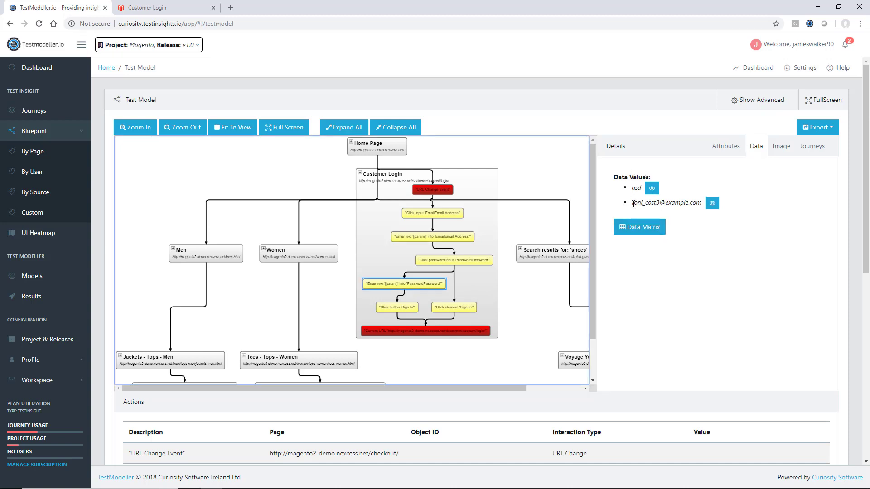
{"action": "left_click", "coordinate": [812, 146]}
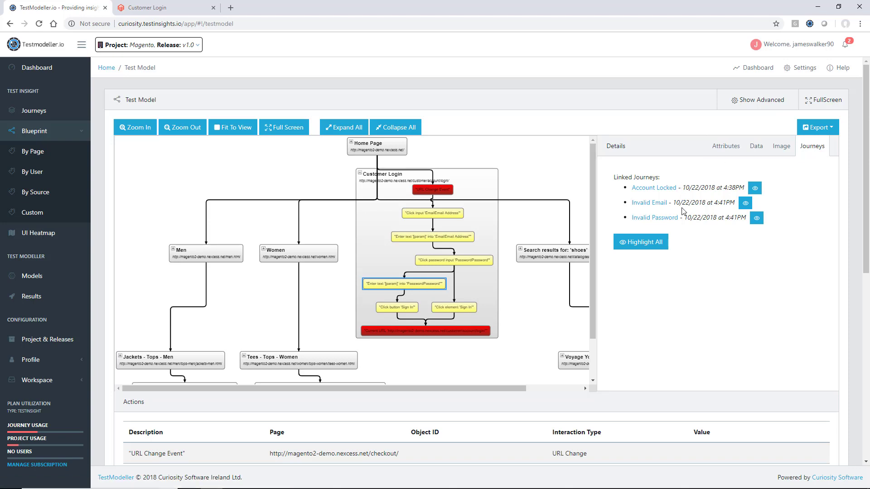
{"action": "left_click", "coordinate": [447, 246]}
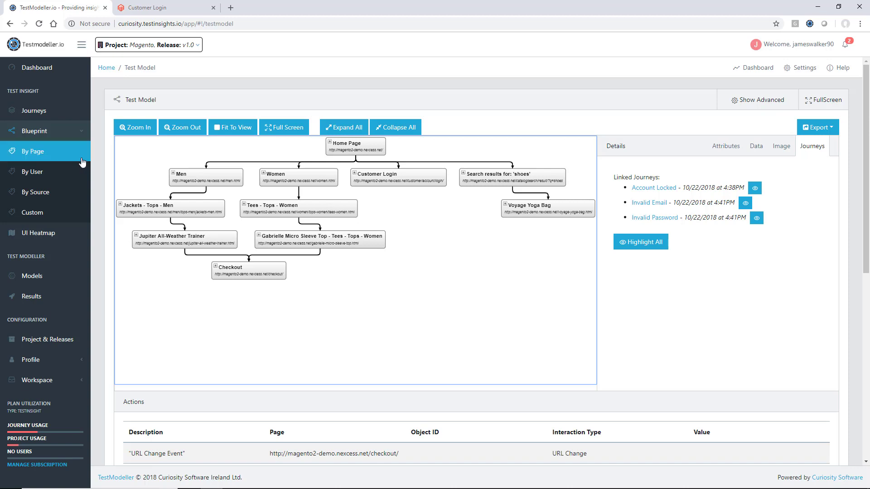
Build a blueprint model by user for a different user from the list and fit it to the view.
{"action": "left_click", "coordinate": [31, 171]}
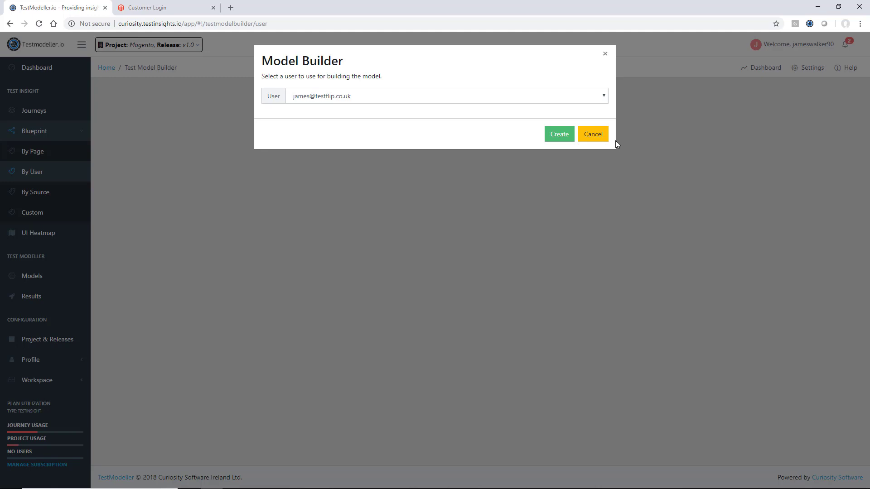
{"action": "left_click", "coordinate": [603, 96]}
{"action": "left_click", "coordinate": [349, 171]}
{"action": "left_click", "coordinate": [561, 135]}
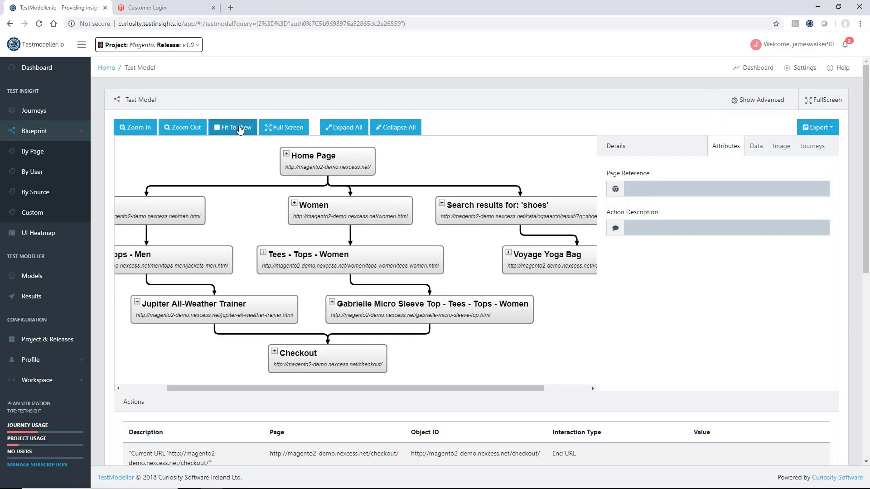
{"action": "left_click", "coordinate": [240, 130]}
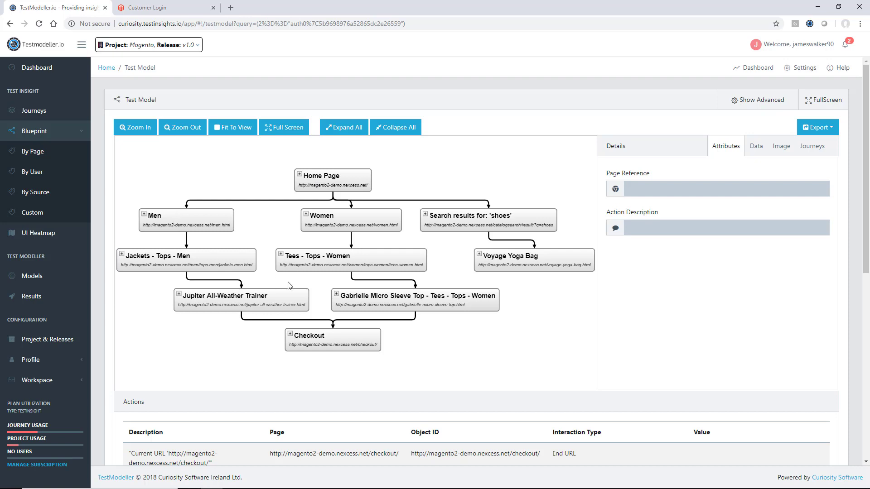
Build the by-user blueprint for the user with the Gmail account and examine the expanded Customer Login flow.
{"action": "left_click", "coordinate": [33, 179]}
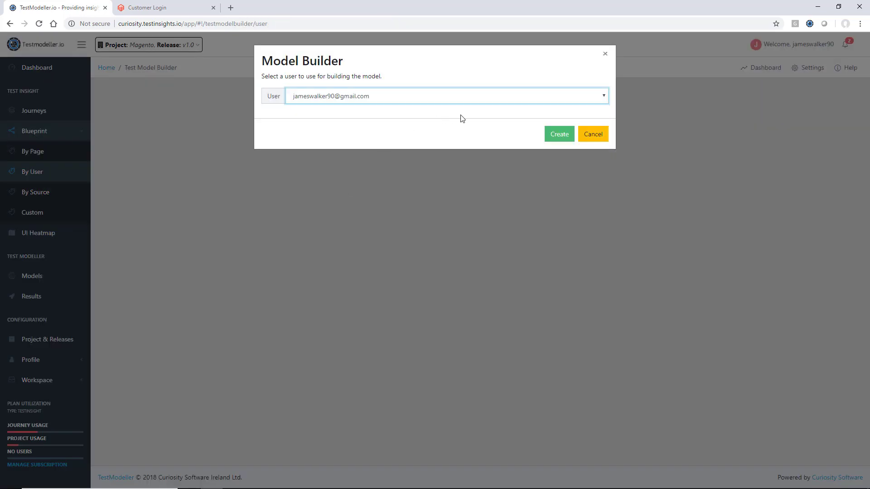
{"action": "left_click", "coordinate": [550, 132]}
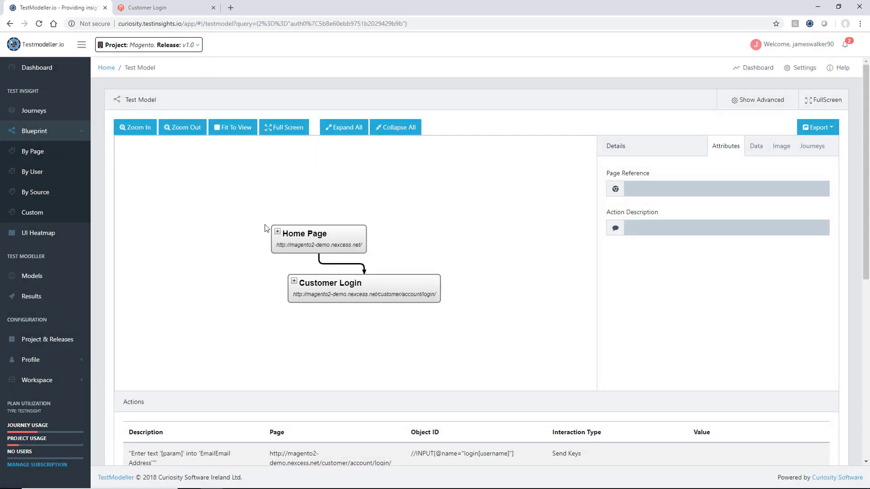
{"action": "left_click", "coordinate": [293, 281]}
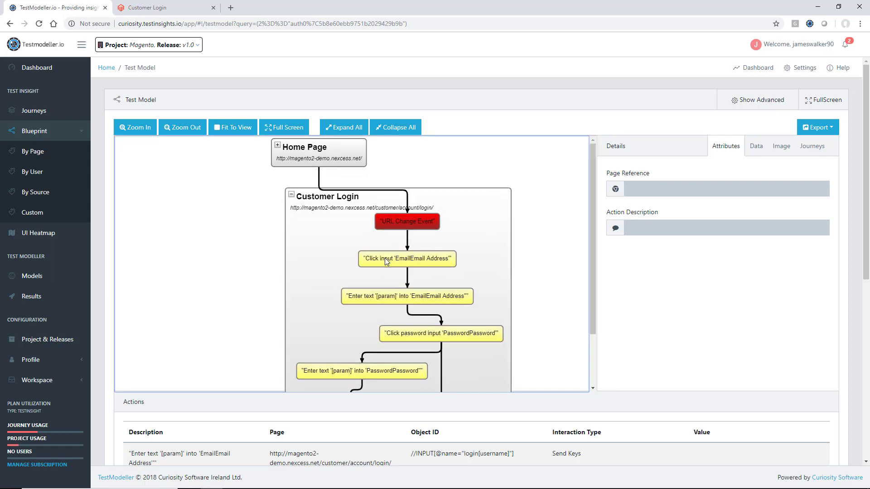
{"action": "scroll", "coordinate": [472, 254], "scroll_direction": "down", "scroll_amount": 1}
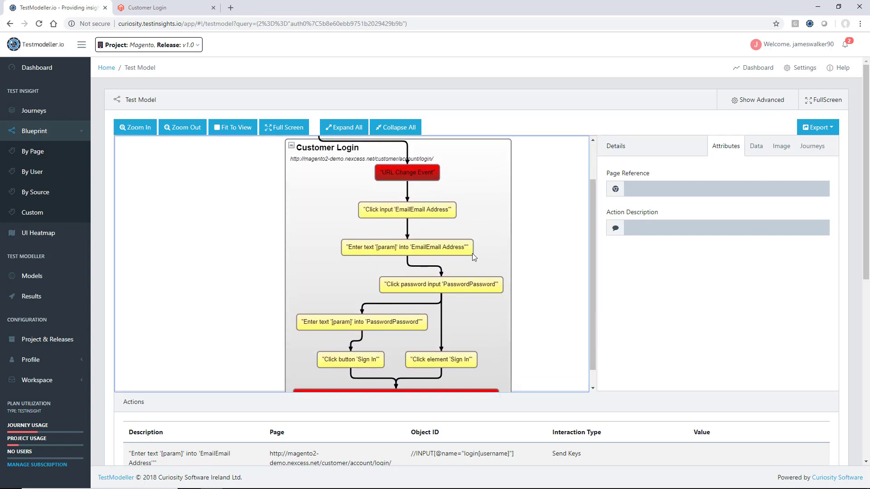
{"action": "scroll", "coordinate": [472, 254], "scroll_direction": "up", "scroll_amount": 1}
{"action": "scroll", "coordinate": [472, 254], "scroll_direction": "down", "scroll_amount": 2}
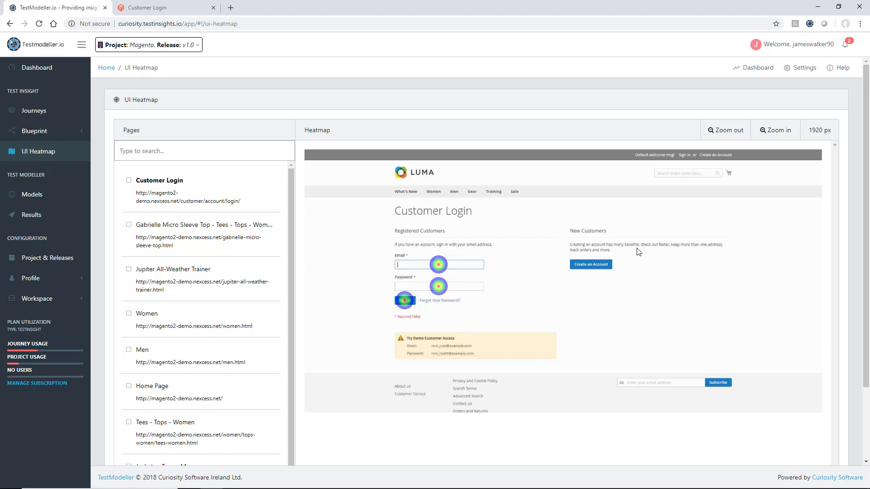
Check the test count on the email field's hotspot and view the heatmaps of the Gabrielle Micro Sleeve Top and Men pages.
{"action": "left_click", "coordinate": [438, 265]}
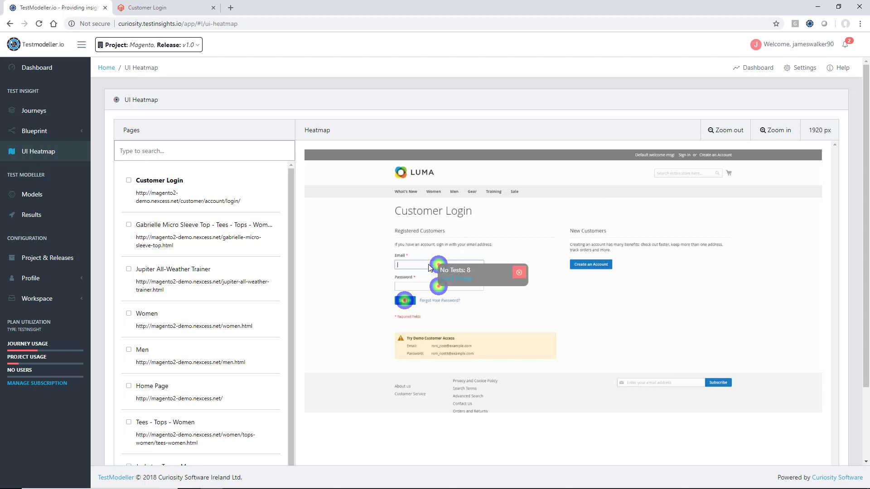
{"action": "left_click", "coordinate": [473, 281]}
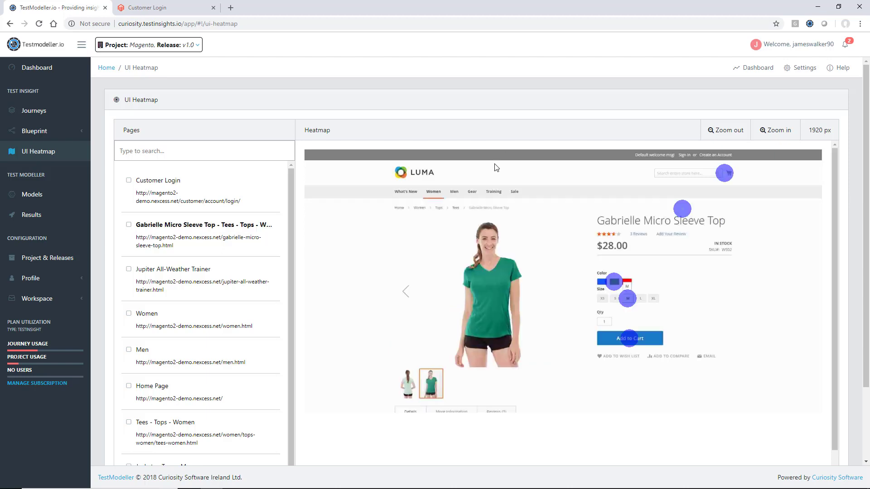
{"action": "left_click", "coordinate": [204, 356]}
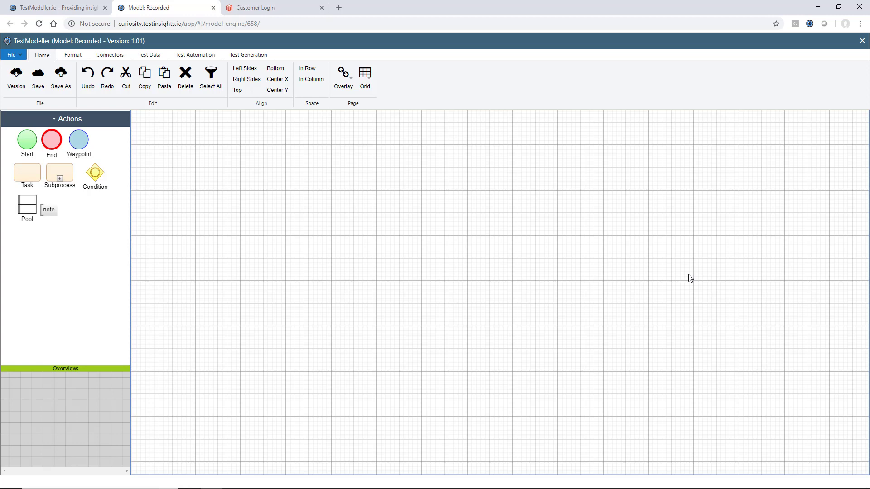
Import the recorded Customer Login page from the Magento project, release v1.0, into the blank model as an automation model.
{"action": "left_click", "coordinate": [109, 55]}
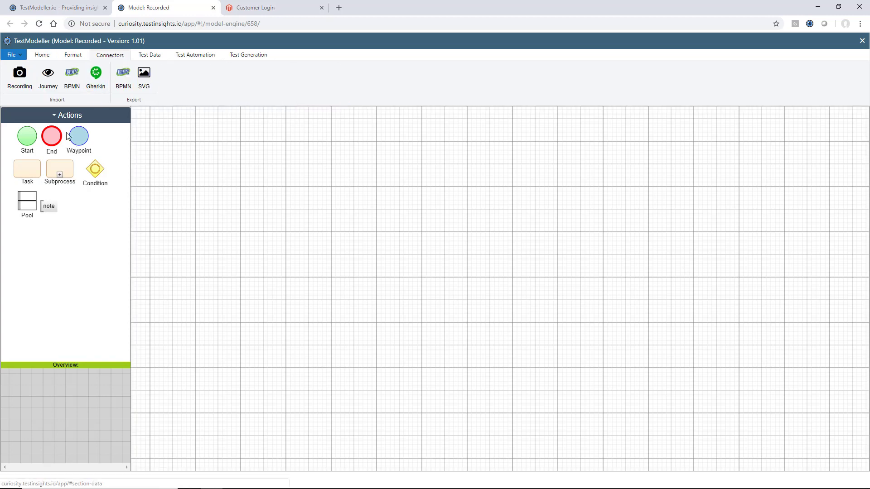
{"action": "left_click", "coordinate": [25, 83]}
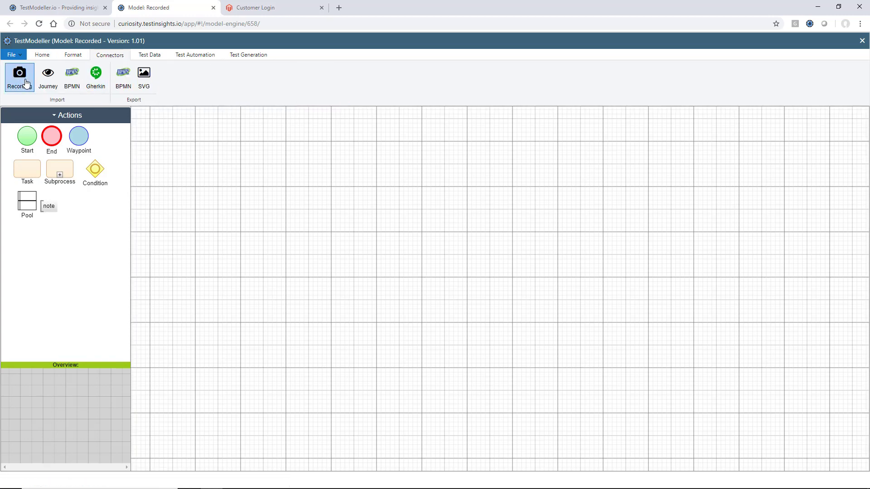
{"action": "left_click", "coordinate": [254, 119]}
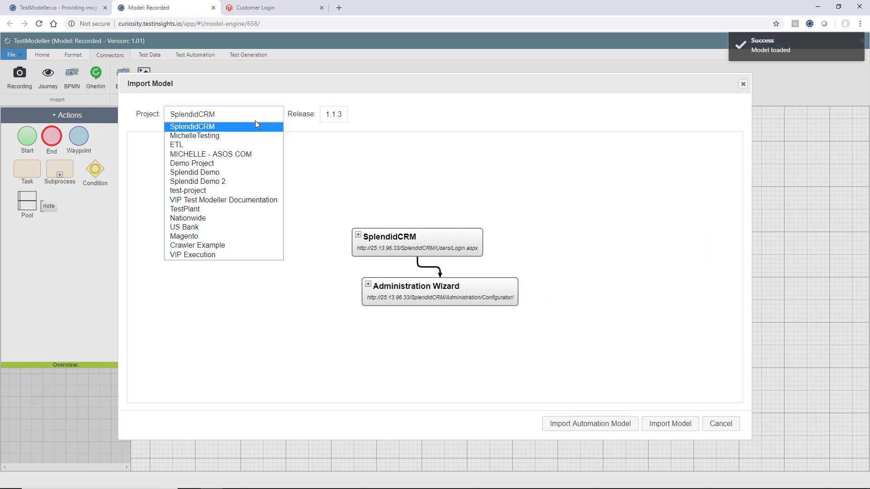
{"action": "left_click", "coordinate": [235, 237]}
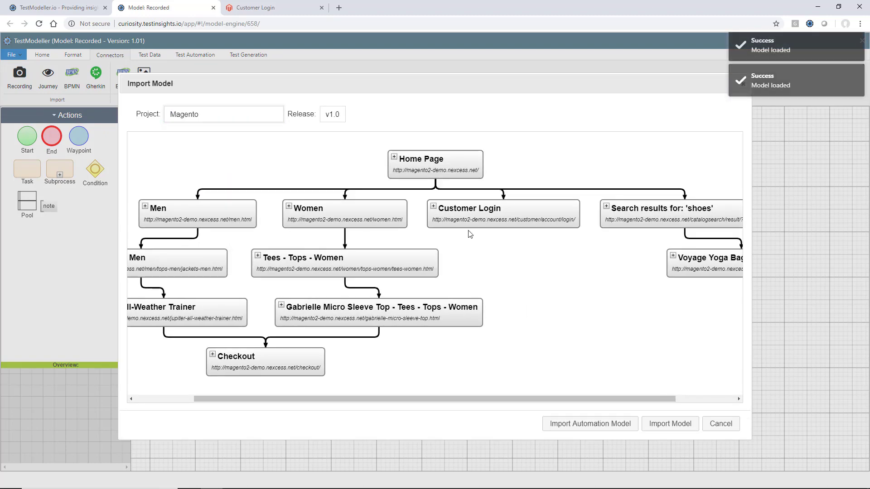
{"action": "left_click", "coordinate": [527, 218]}
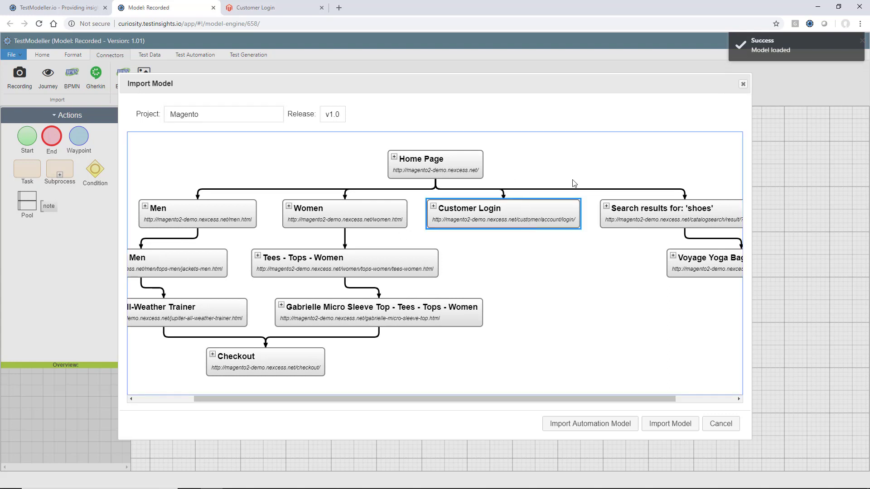
{"action": "left_click", "coordinate": [608, 430]}
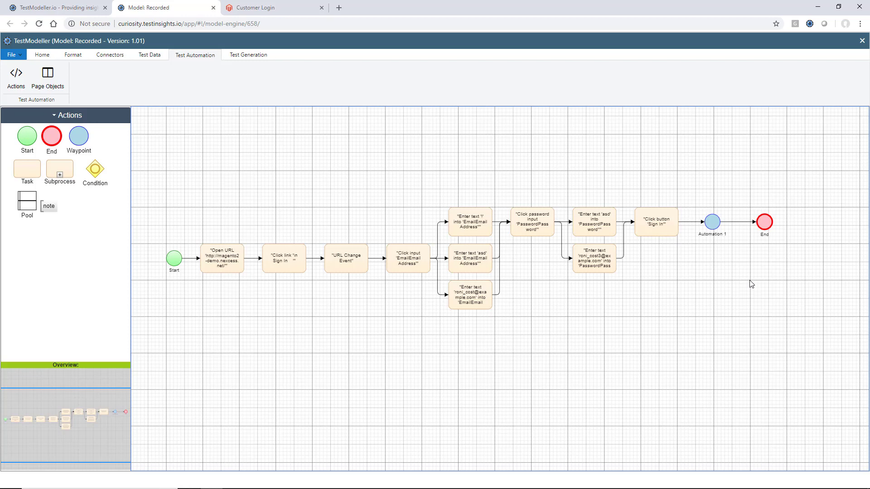
Review the list of test data variables and close it without saving.
{"action": "left_click", "coordinate": [161, 56]}
{"action": "left_click", "coordinate": [19, 77]}
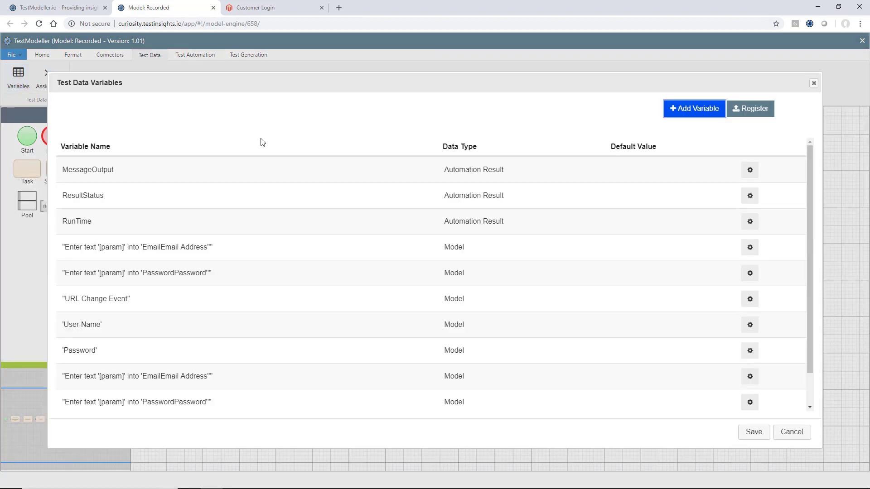
{"action": "scroll", "coordinate": [474, 225], "scroll_direction": "down", "scroll_amount": 1}
{"action": "scroll", "coordinate": [474, 225], "scroll_direction": "up", "scroll_amount": 1}
{"action": "left_click", "coordinate": [794, 431]}
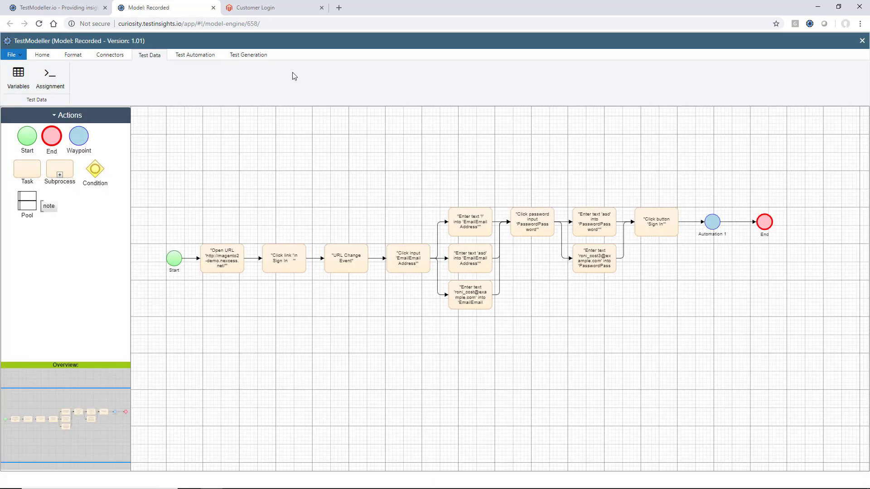
Examine the actions, selectors and data of the automation module attached to the Automation 1 waypoint.
{"action": "left_click", "coordinate": [194, 55]}
{"action": "left_click", "coordinate": [16, 76]}
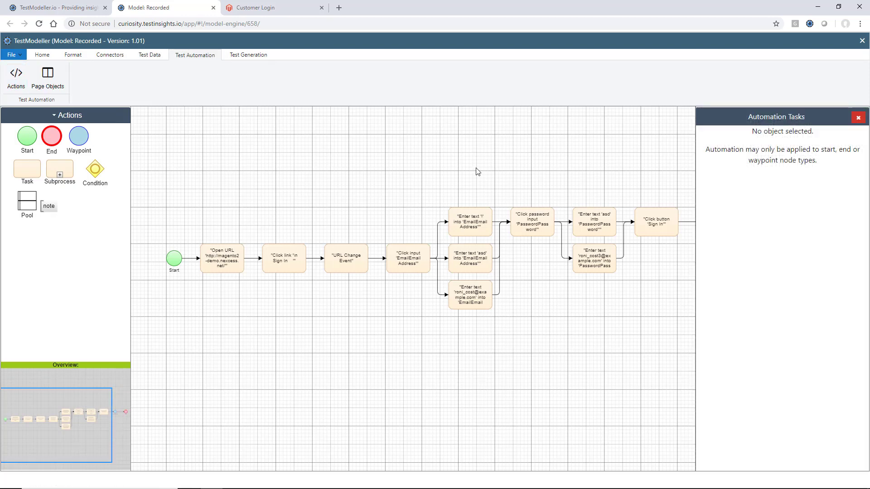
{"action": "scroll", "coordinate": [508, 188], "scroll_direction": "right", "scroll_amount": 3}
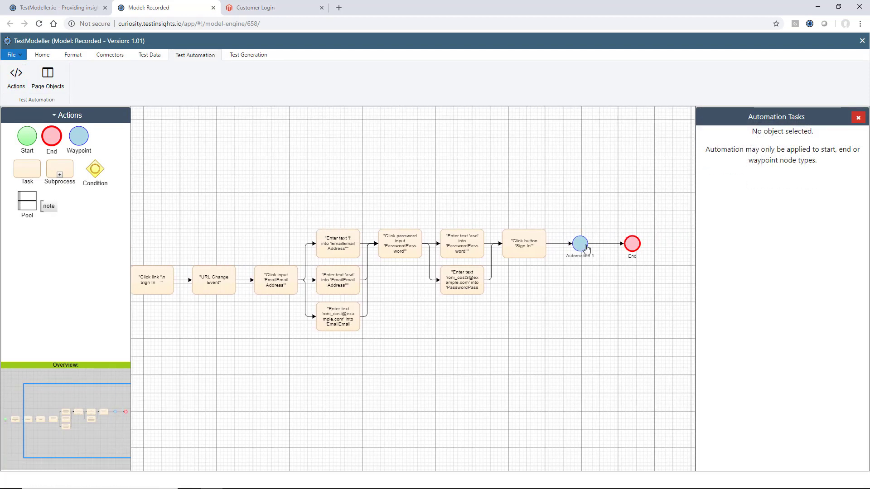
{"action": "left_click", "coordinate": [585, 247]}
{"action": "left_click", "coordinate": [827, 242]}
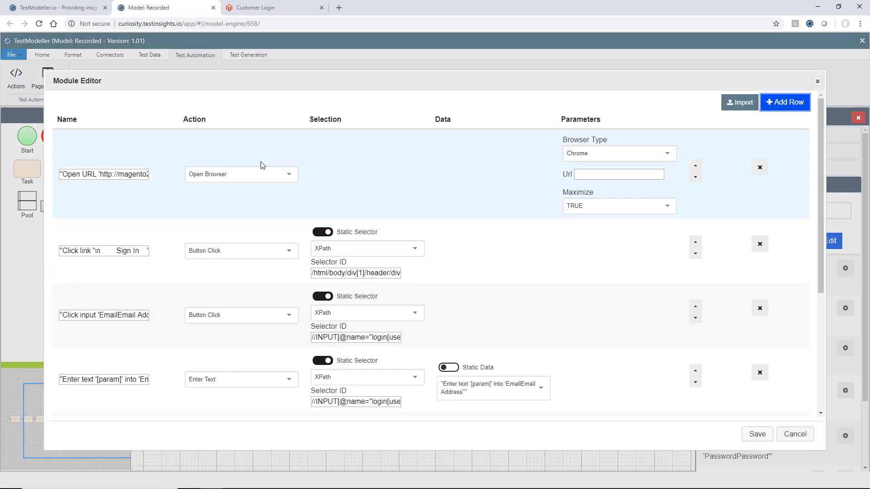
{"action": "scroll", "coordinate": [267, 281], "scroll_direction": "down", "scroll_amount": 2}
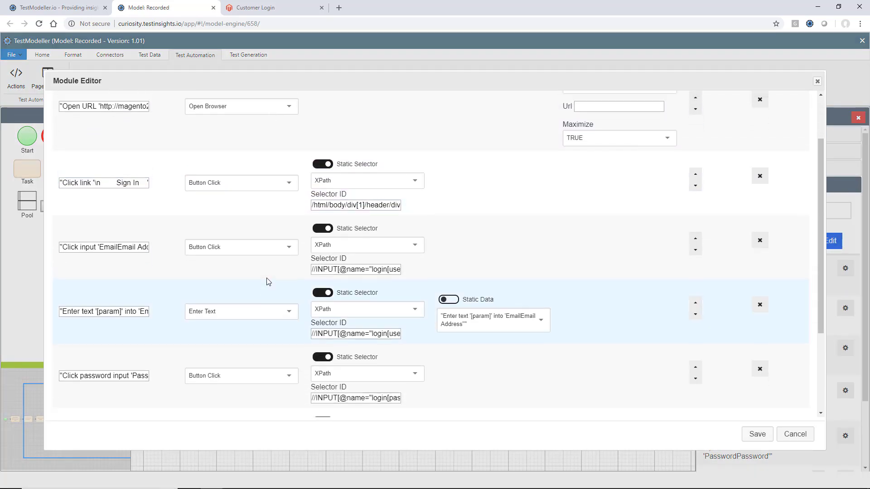
{"action": "scroll", "coordinate": [266, 280], "scroll_direction": "up", "scroll_amount": 2}
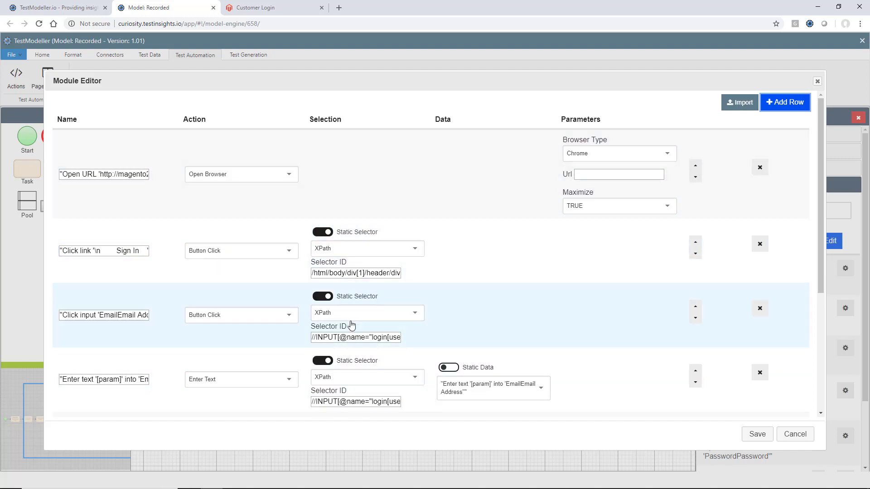
{"action": "scroll", "coordinate": [462, 331], "scroll_direction": "down", "scroll_amount": 2}
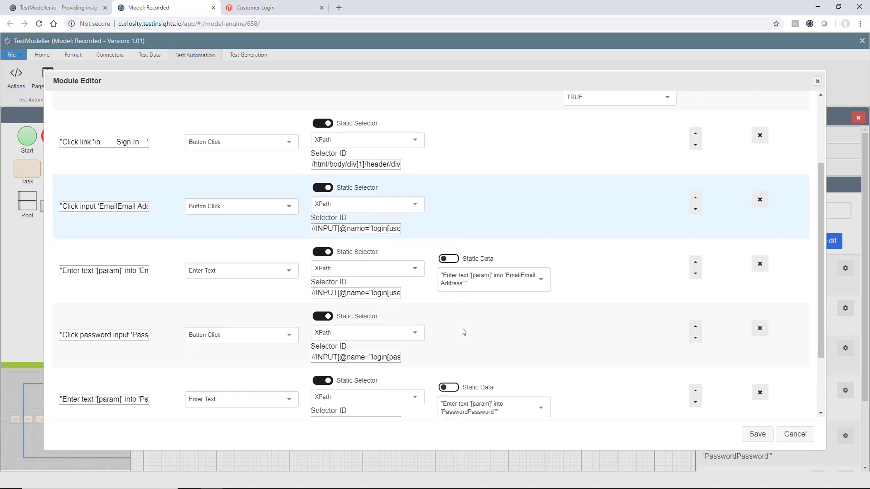
{"action": "scroll", "coordinate": [463, 331], "scroll_direction": "down", "scroll_amount": 2}
{"action": "scroll", "coordinate": [463, 331], "scroll_direction": "up", "scroll_amount": 4}
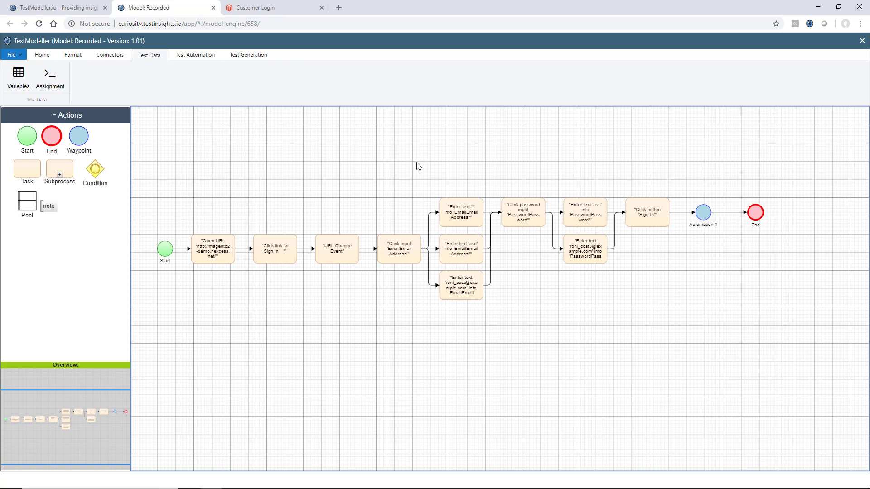
Add a task named 'Email too long' above the email text entry tasks.
{"action": "left_click_drag", "start_coordinate": [29, 176], "coordinate": [460, 171]}
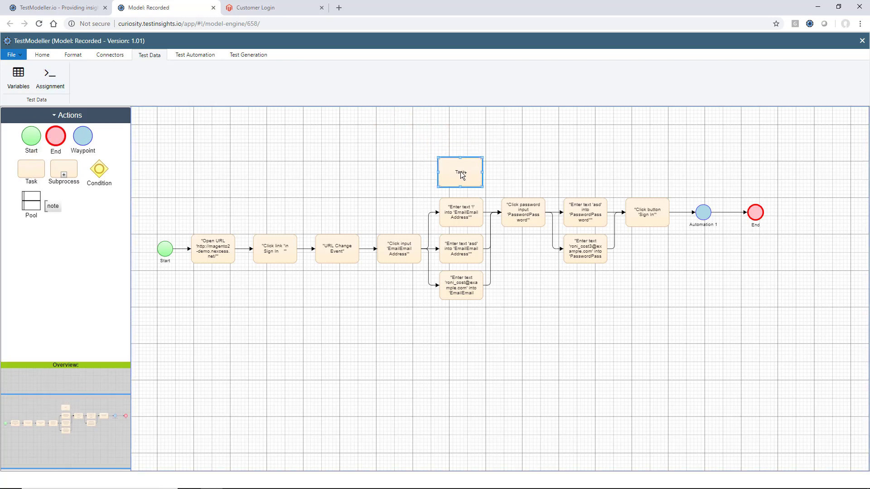
{"action": "double_click", "coordinate": [460, 171]}
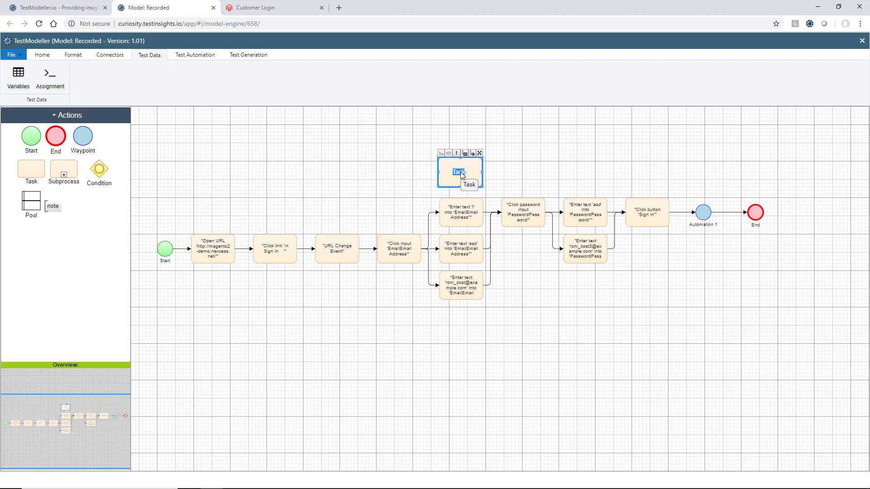
{"action": "type", "text": "Email too long"}
{"action": "left_click", "coordinate": [425, 169]}
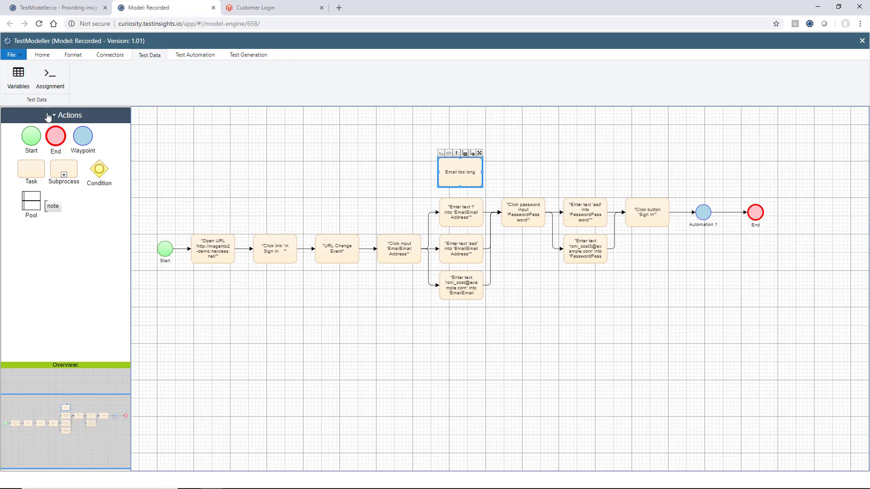
Add a task named 'Password too long' above the password text entry tasks.
{"action": "left_click_drag", "start_coordinate": [41, 171], "coordinate": [585, 167]}
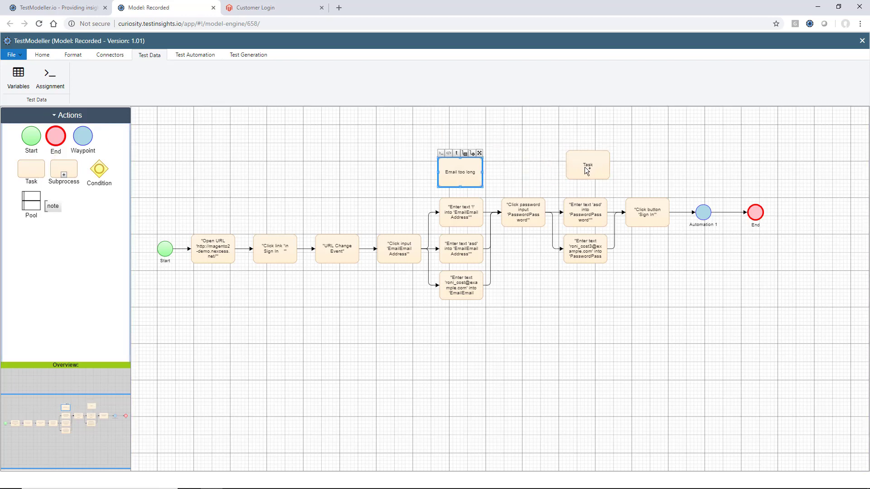
{"action": "left_click", "coordinate": [585, 167]}
{"action": "double_click", "coordinate": [584, 168]}
{"action": "type", "text": "Pa"}
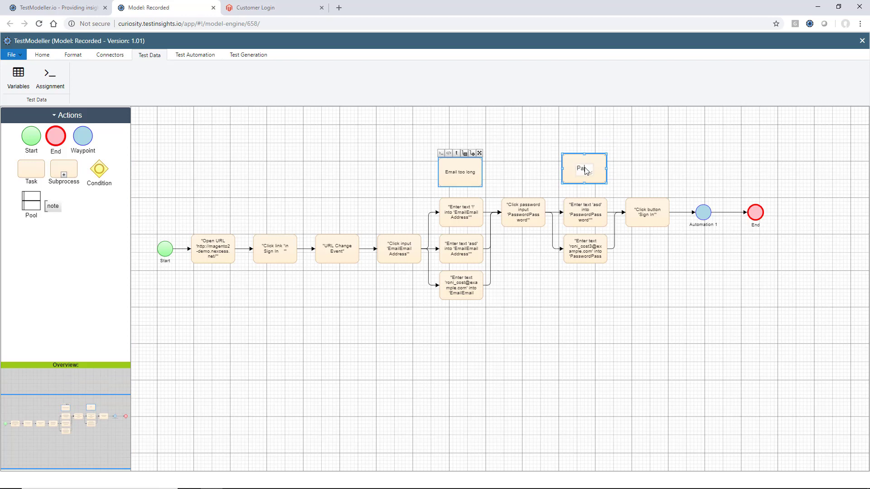
{"action": "type", "text": "ssword too long"}
{"action": "left_click", "coordinate": [540, 169]}
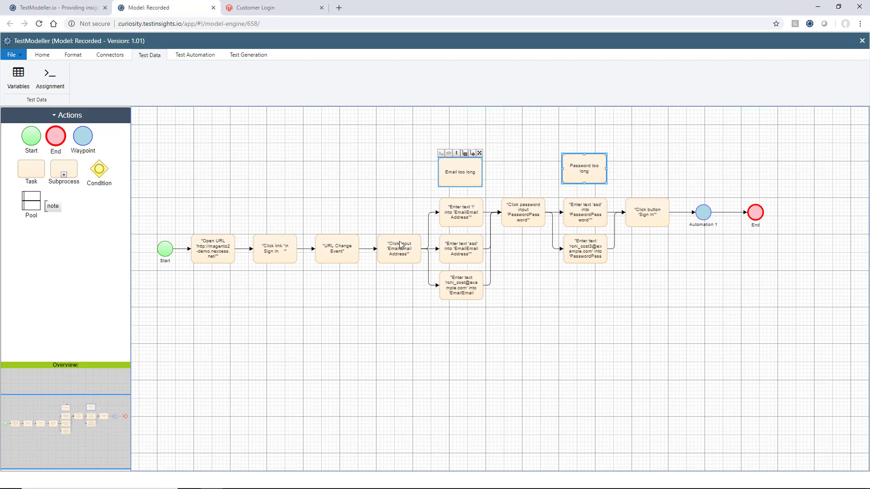
Connect 'Email too long' and 'Password too long' into the flow as parallel branches of the email and password entry tasks.
{"action": "left_click_drag", "start_coordinate": [399, 237], "coordinate": [632, 201]}
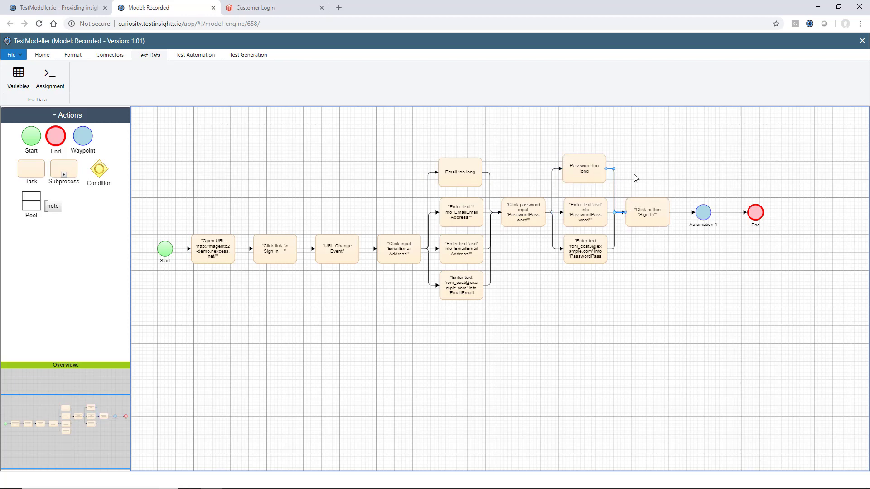
{"action": "left_click", "coordinate": [641, 146]}
Add a test data assignment to the 'Email too long' task, choosing the 'Enter text '[param]' into 'EmailEmail Address'' variable.
{"action": "left_click", "coordinate": [50, 77]}
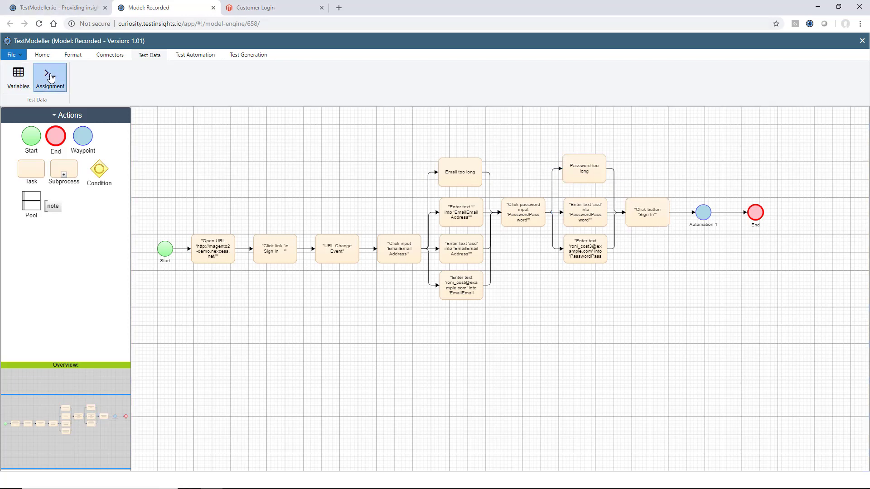
{"action": "left_click", "coordinate": [469, 171]}
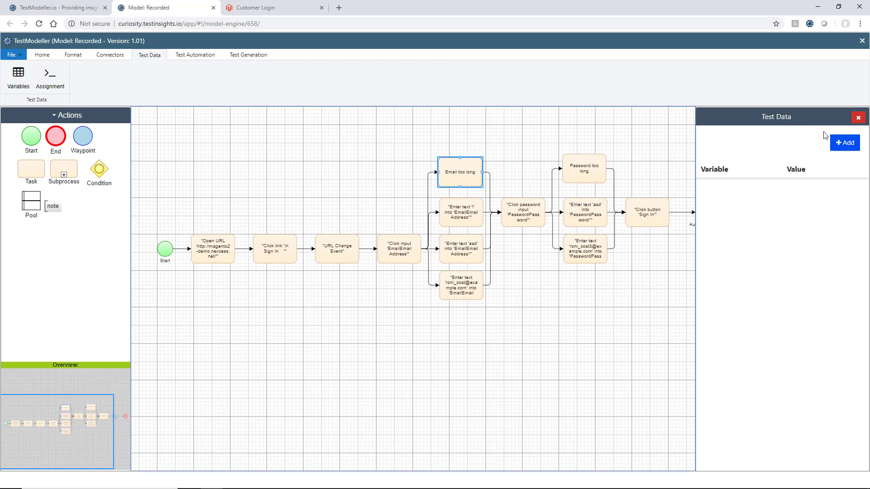
{"action": "left_click", "coordinate": [845, 144]}
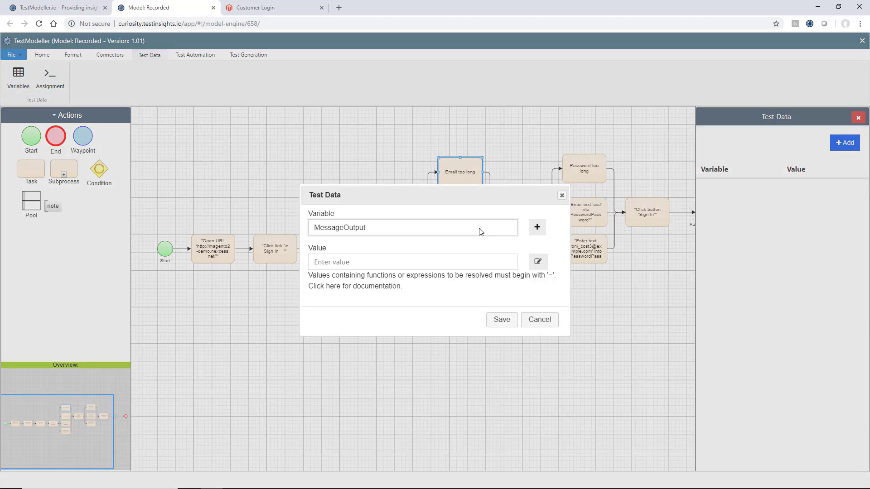
{"action": "left_click", "coordinate": [480, 228]}
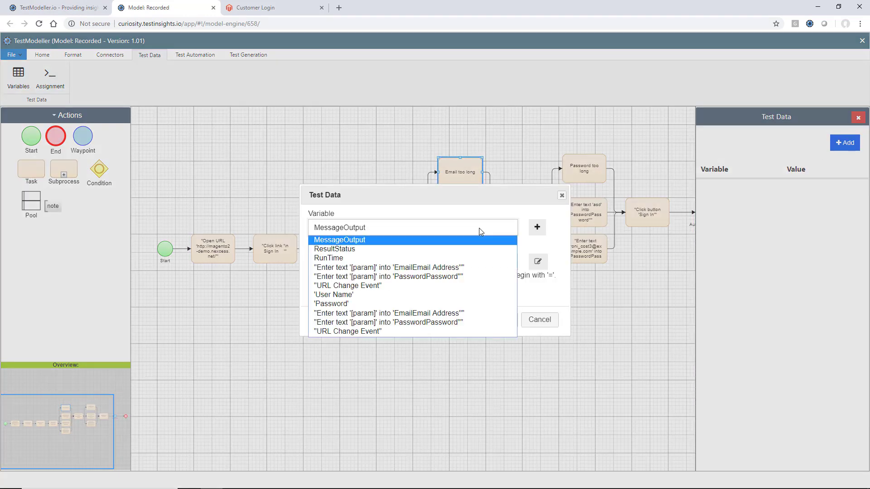
{"action": "left_click", "coordinate": [453, 314]}
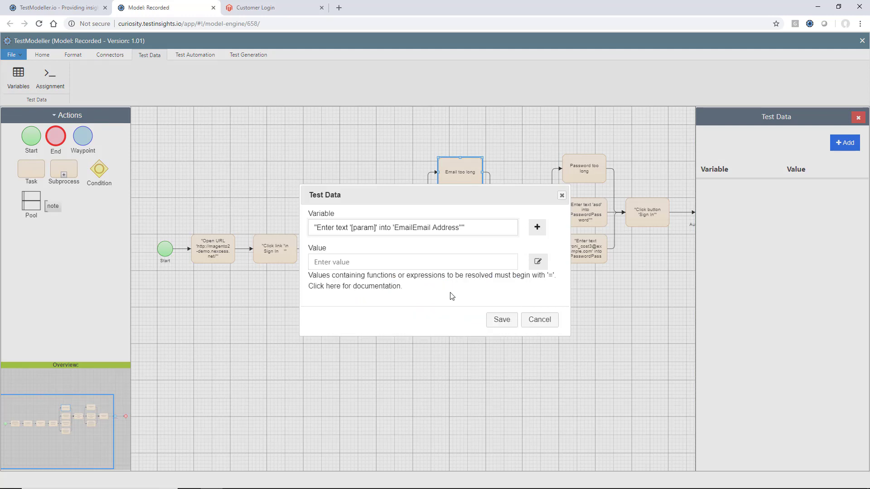
Insert the VIP TDM string function DataGen.Random.RandomStringFixedLength as the value of the email assignment.
{"action": "left_click", "coordinate": [538, 262]}
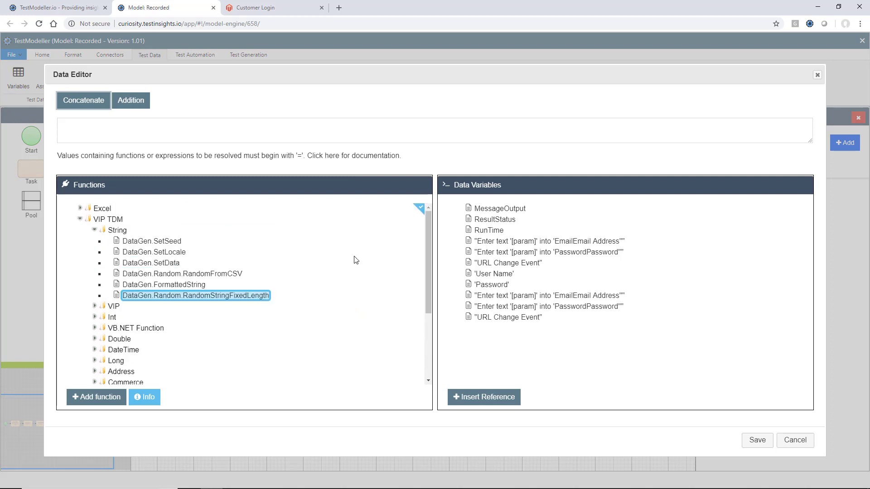
{"action": "scroll", "coordinate": [356, 260], "scroll_direction": "down", "scroll_amount": 3}
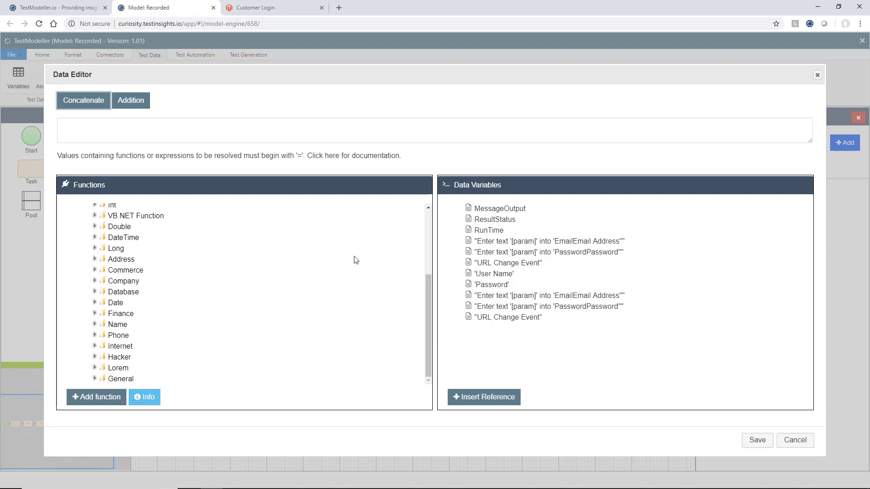
{"action": "scroll", "coordinate": [251, 250], "scroll_direction": "up", "scroll_amount": 3}
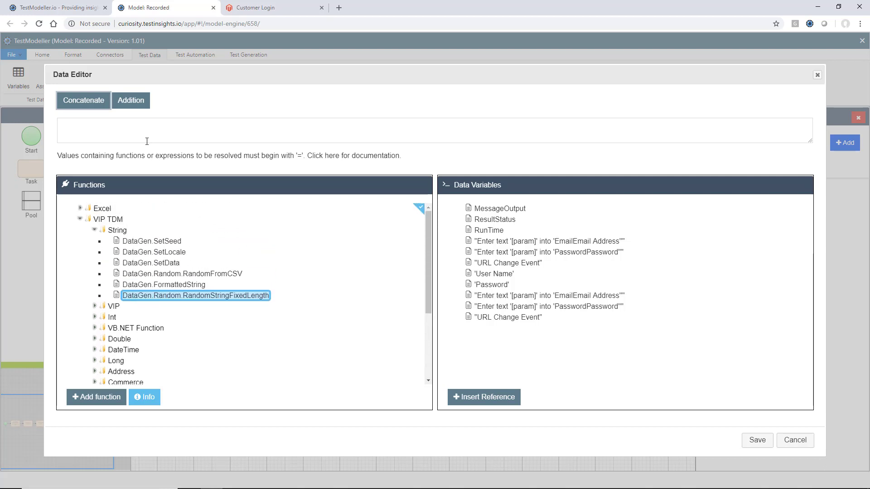
{"action": "left_click", "coordinate": [152, 295]}
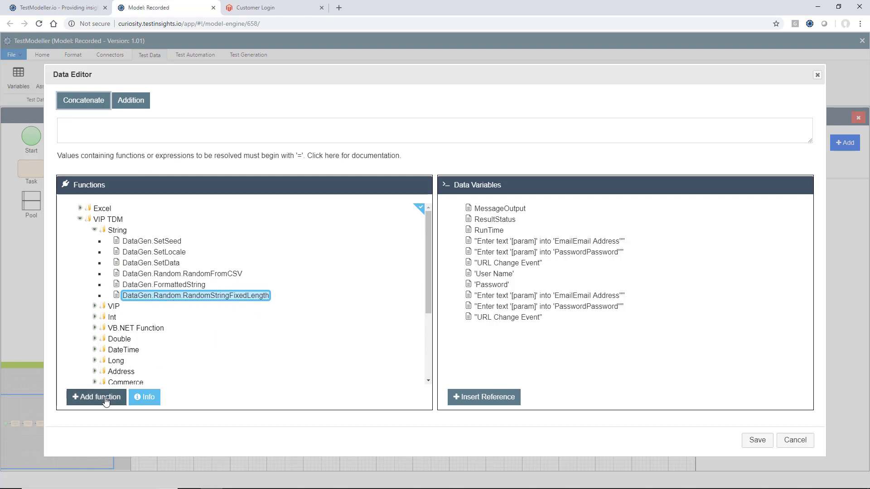
{"action": "left_click", "coordinate": [86, 396]}
Complete the expression as '= DataGen.Random.RandomStringFixedLength(50, true,true)' and save the 'Email too long' assignment.
{"action": "left_click", "coordinate": [221, 125]}
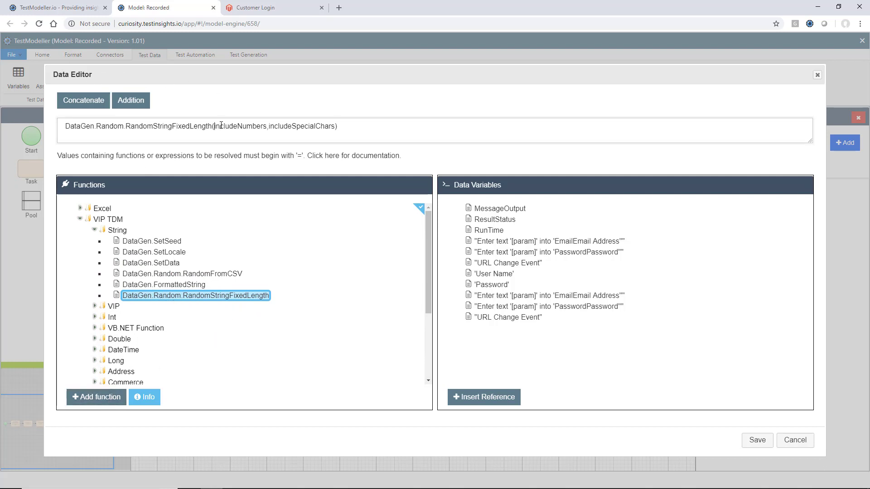
{"action": "type", "text": "50,"}
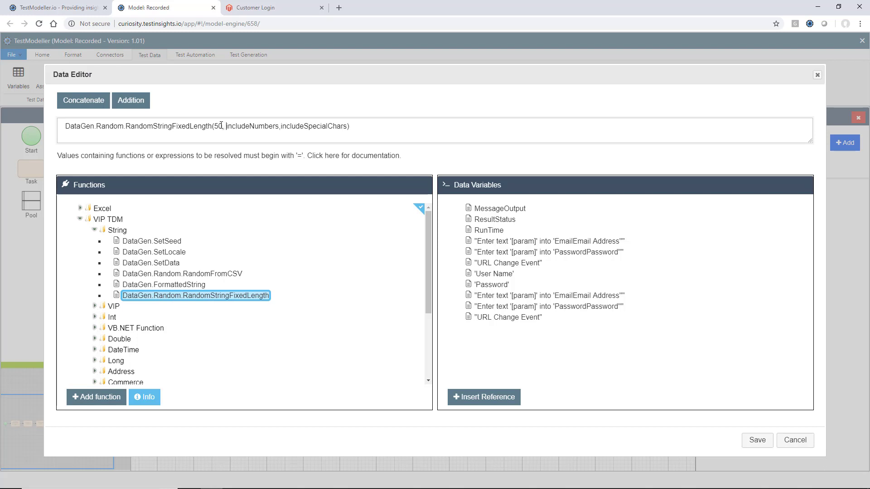
{"action": "key", "text": "ctrl+BackSpace"}
{"action": "type", "text": "true"}
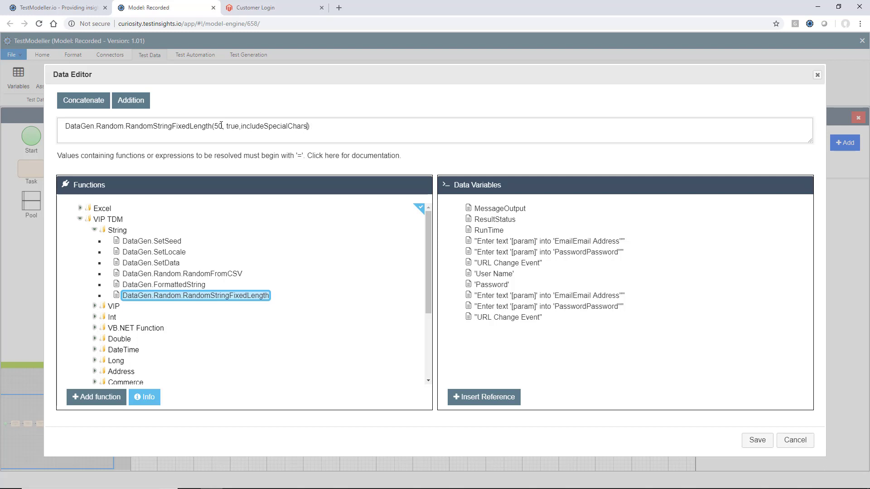
{"action": "key", "text": "ctrl+BackSpace"}
{"action": "type", "text": "true"}
{"action": "key", "text": "Home"}
{"action": "type", "text": "="}
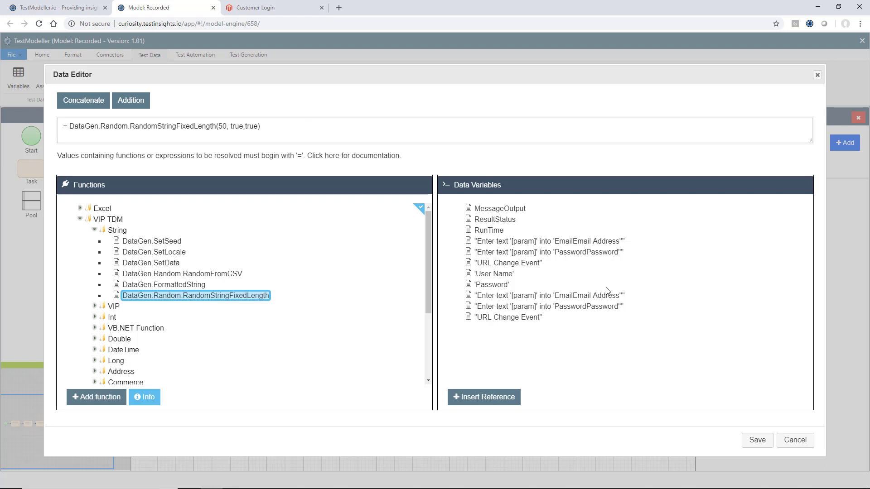
{"action": "left_click", "coordinate": [760, 444]}
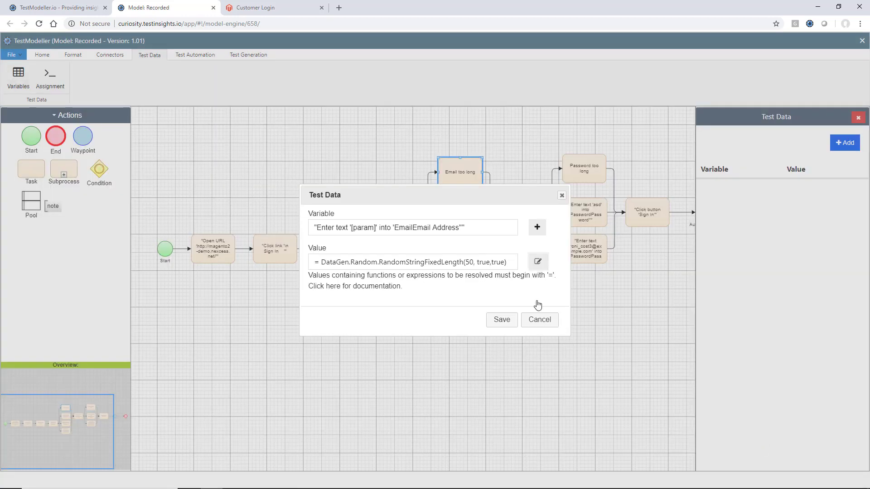
{"action": "left_click", "coordinate": [501, 318]}
Add a test data assignment to the 'Password too long' task, choosing the 'Enter text '[param]' into 'PasswordPassword'' variable.
{"action": "left_click", "coordinate": [590, 177]}
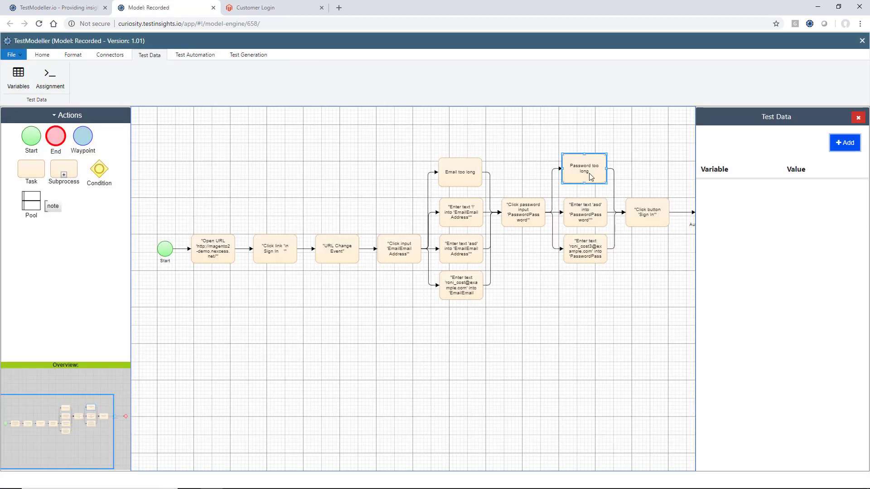
{"action": "left_click", "coordinate": [851, 144]}
{"action": "left_click", "coordinate": [429, 229]}
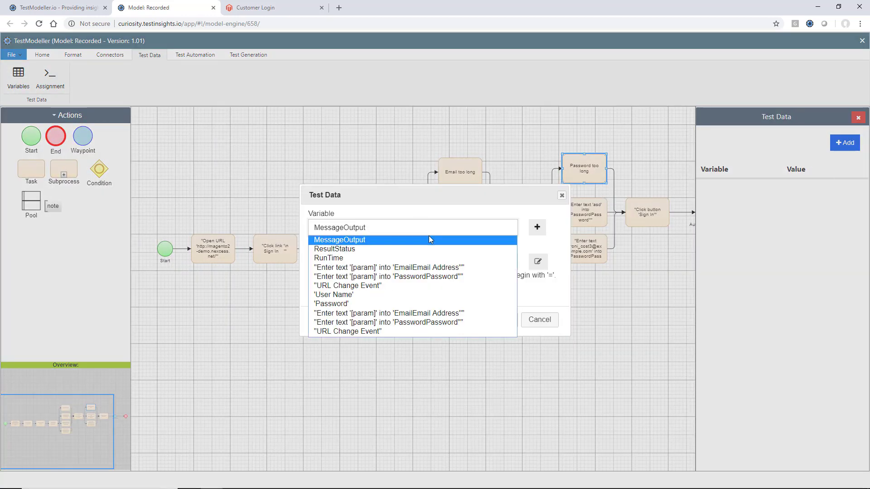
{"action": "left_click", "coordinate": [470, 273]}
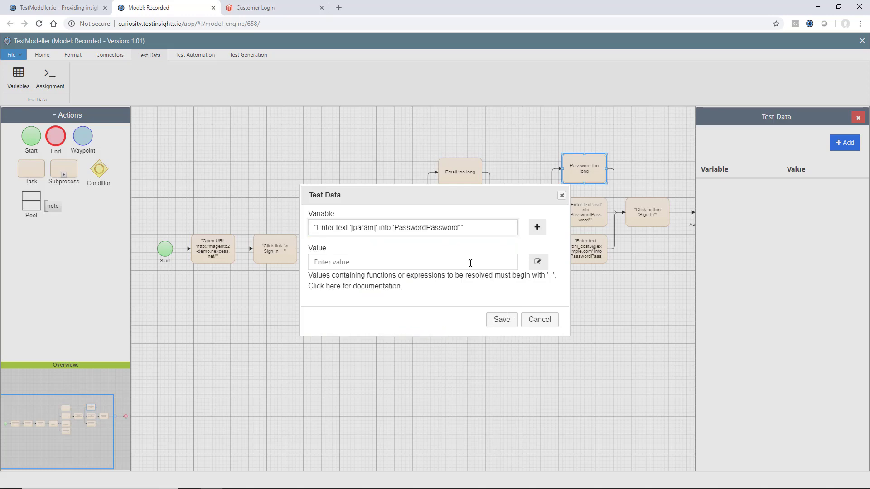
Set the password assignment's value to '=DataGen.Random.RandomStringFixedLength(50,true,true)' and save it.
{"action": "left_click", "coordinate": [537, 261]}
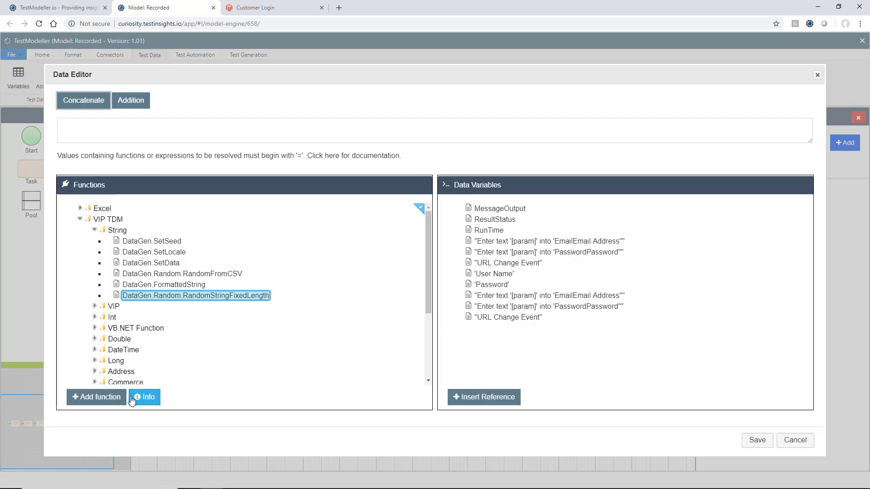
{"action": "left_click", "coordinate": [114, 397]}
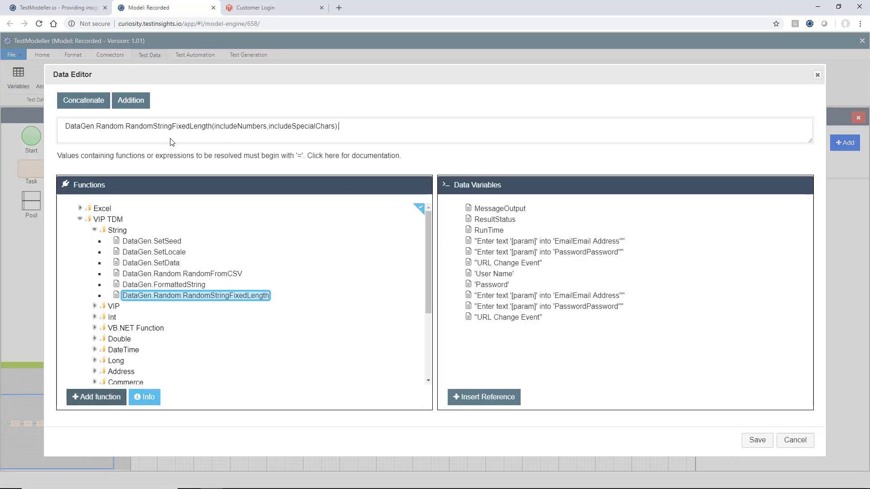
{"action": "left_click", "coordinate": [216, 126]}
{"action": "type", "text": "10,"}
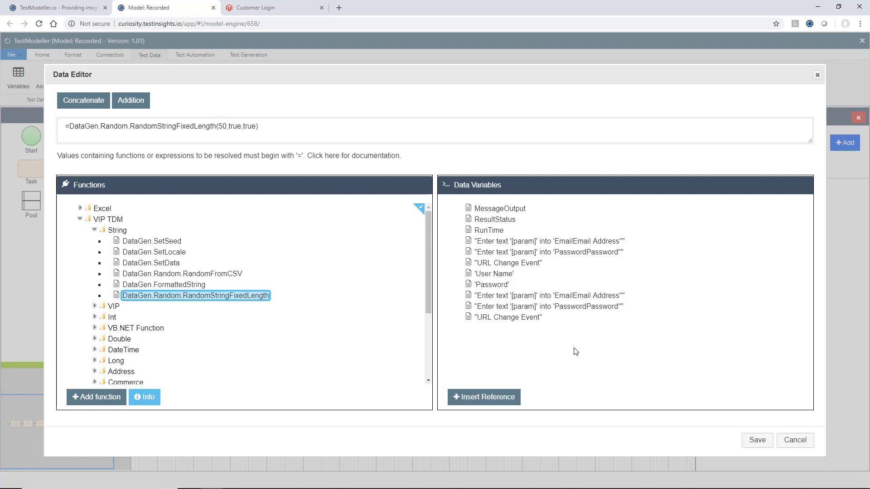
{"action": "left_click", "coordinate": [756, 439]}
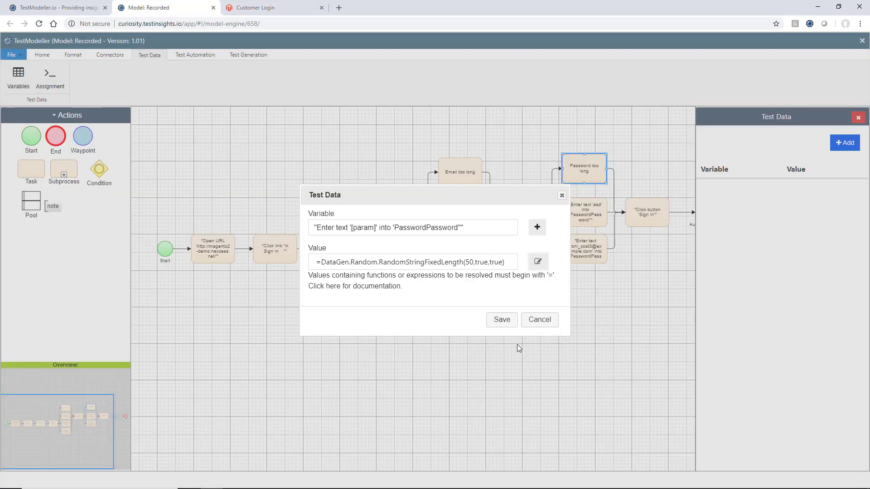
{"action": "left_click", "coordinate": [502, 319]}
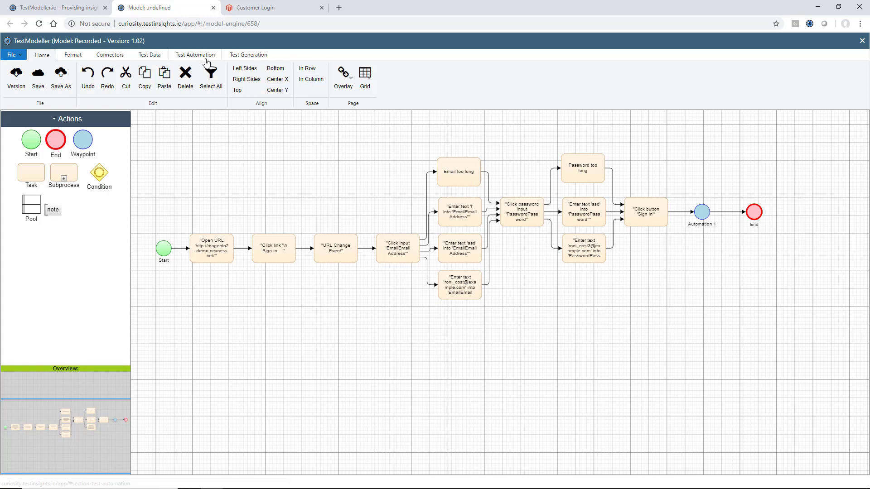
Set the default coverage of the test generation profile to Exhaustive and save it.
{"action": "left_click", "coordinate": [241, 55]}
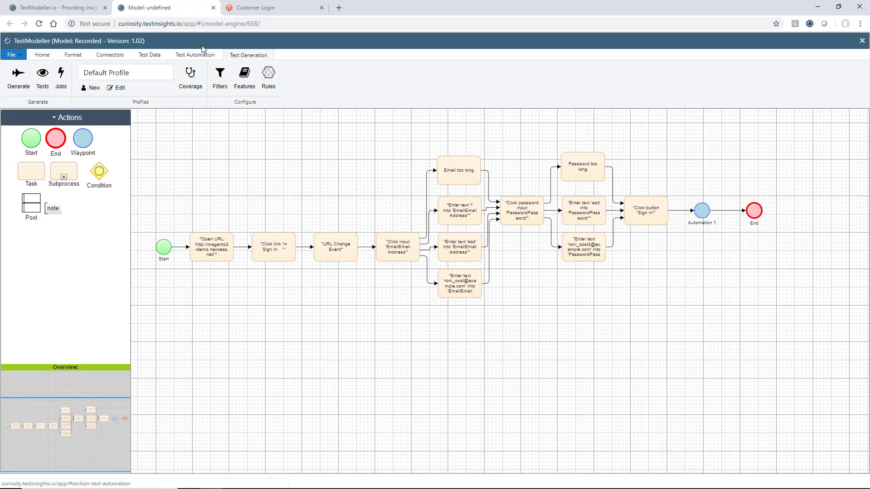
{"action": "left_click", "coordinate": [184, 88]}
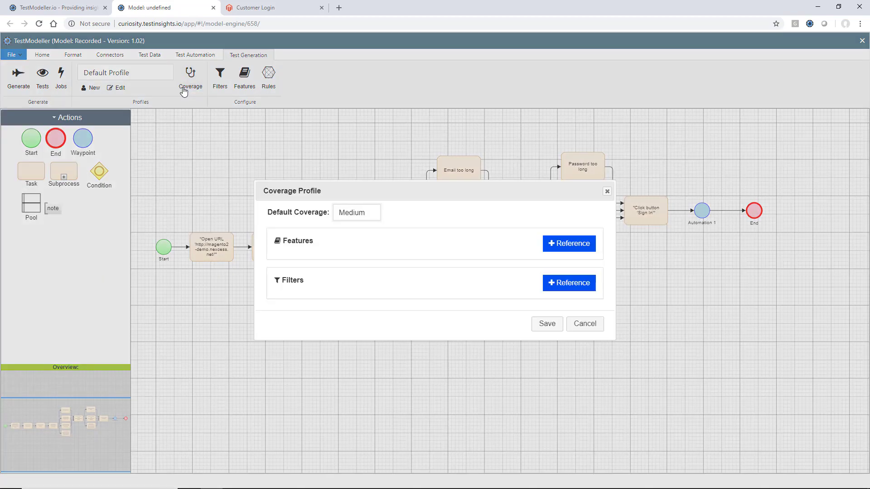
{"action": "left_click", "coordinate": [366, 220]}
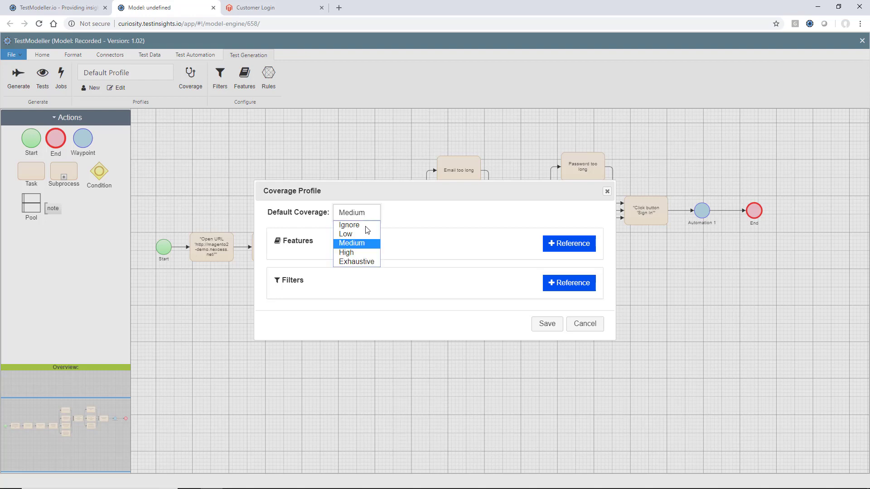
{"action": "left_click", "coordinate": [367, 263]}
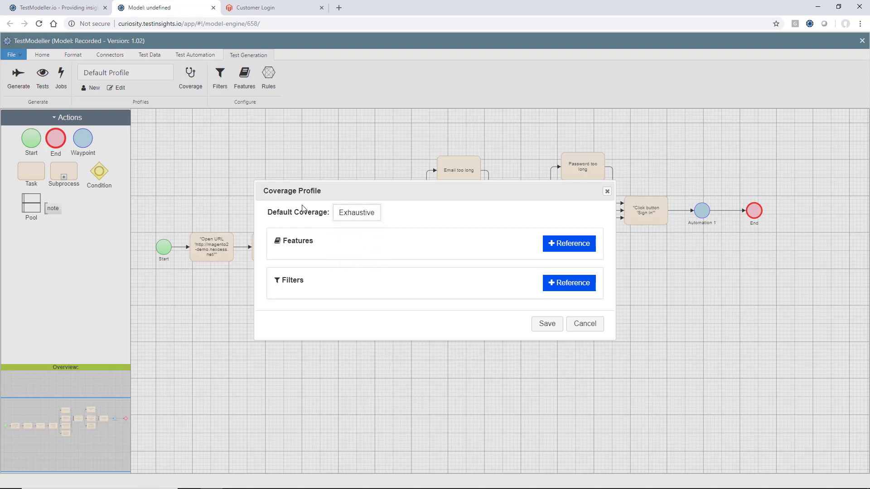
{"action": "left_click", "coordinate": [555, 325]}
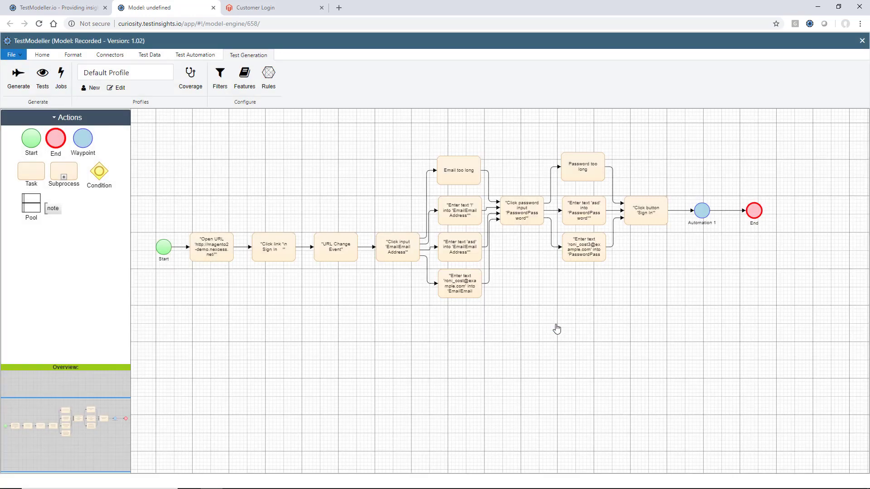
Generate test cases with the Default Profile and review their paths through the model up to Default Profile_End12.
{"action": "left_click", "coordinate": [16, 80]}
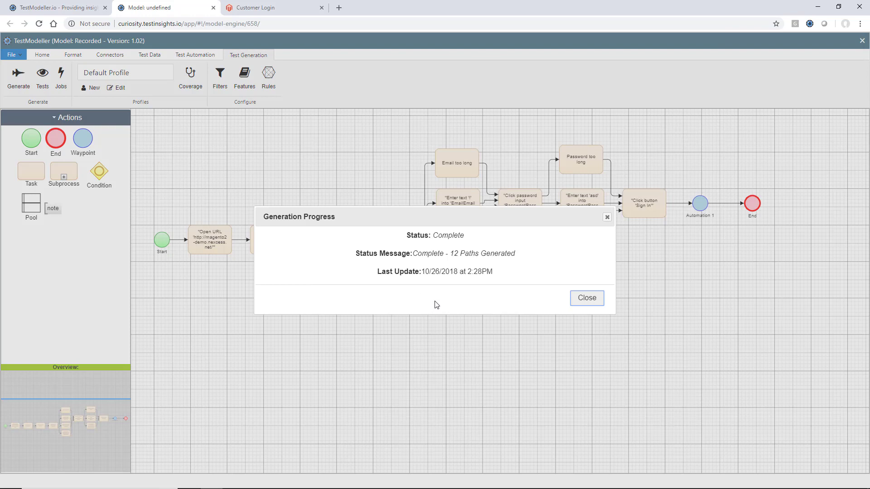
{"action": "left_click", "coordinate": [581, 303]}
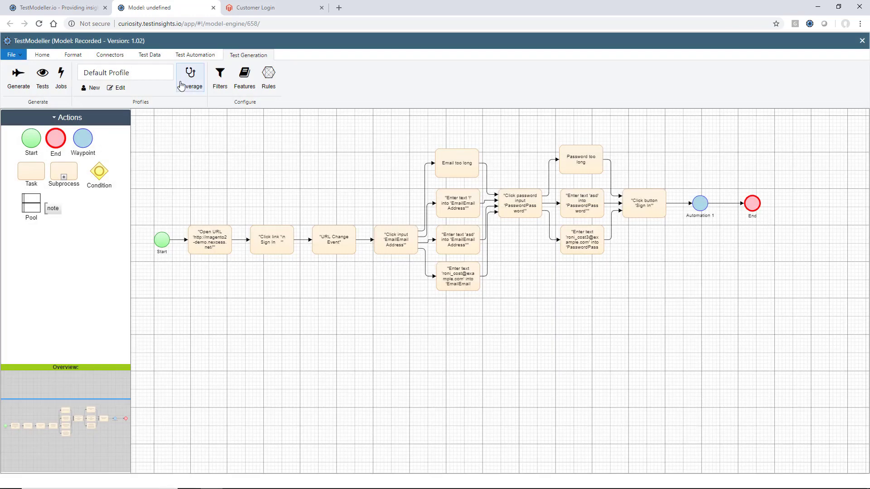
{"action": "left_click", "coordinate": [42, 84]}
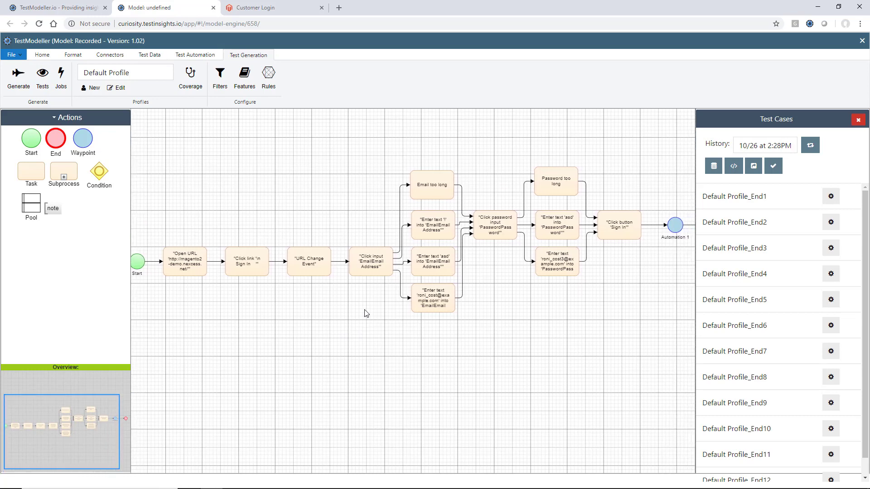
{"action": "scroll", "coordinate": [721, 198], "scroll_direction": "down", "scroll_amount": 1}
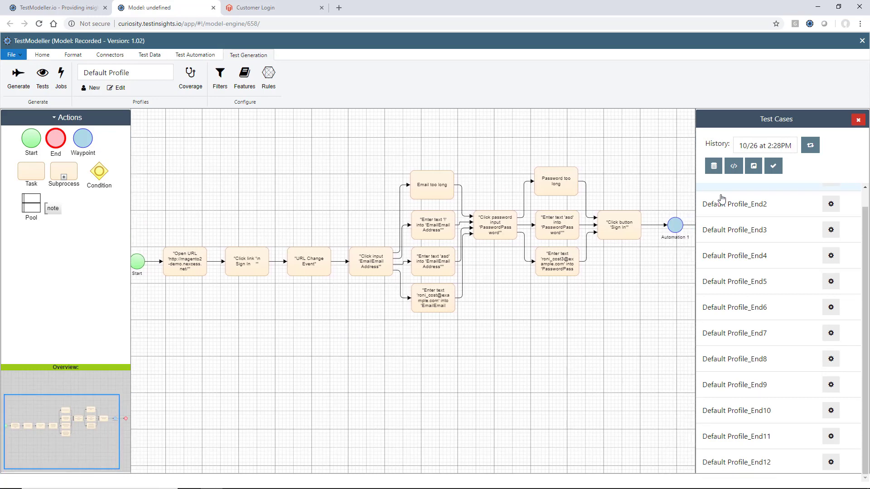
{"action": "scroll", "coordinate": [722, 198], "scroll_direction": "up", "scroll_amount": 1}
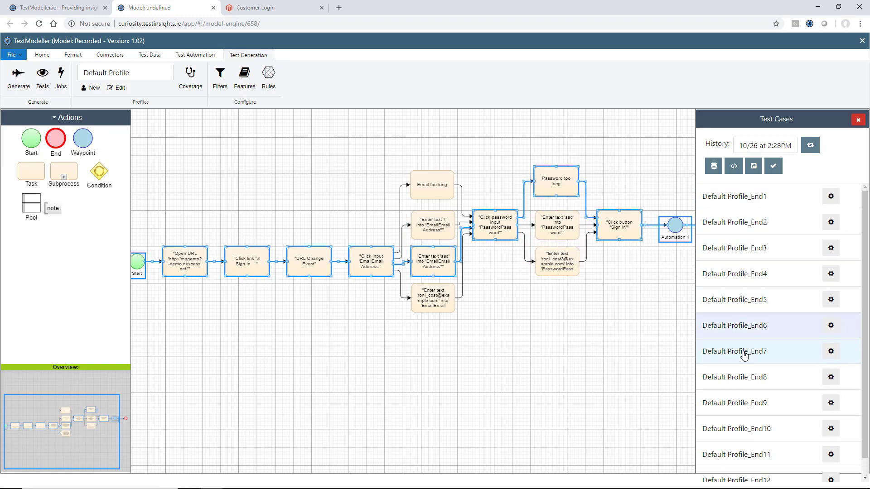
{"action": "scroll", "coordinate": [746, 386], "scroll_direction": "down", "scroll_amount": 1}
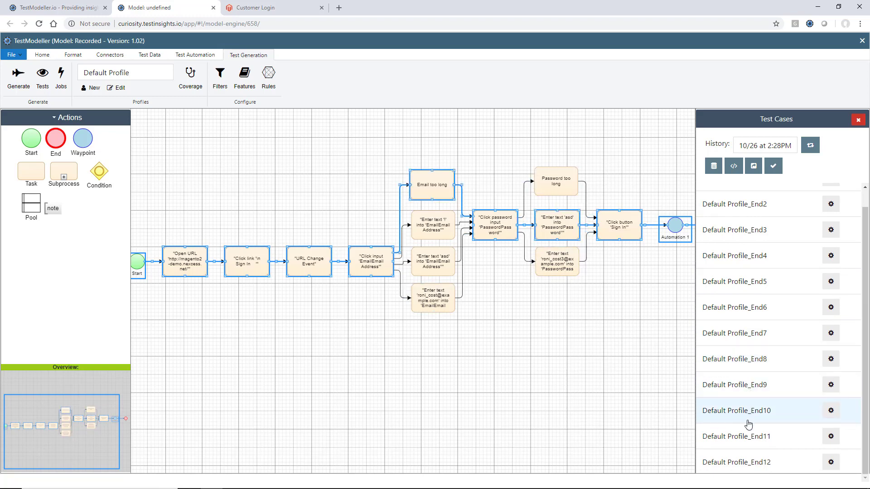
{"action": "left_click", "coordinate": [750, 455]}
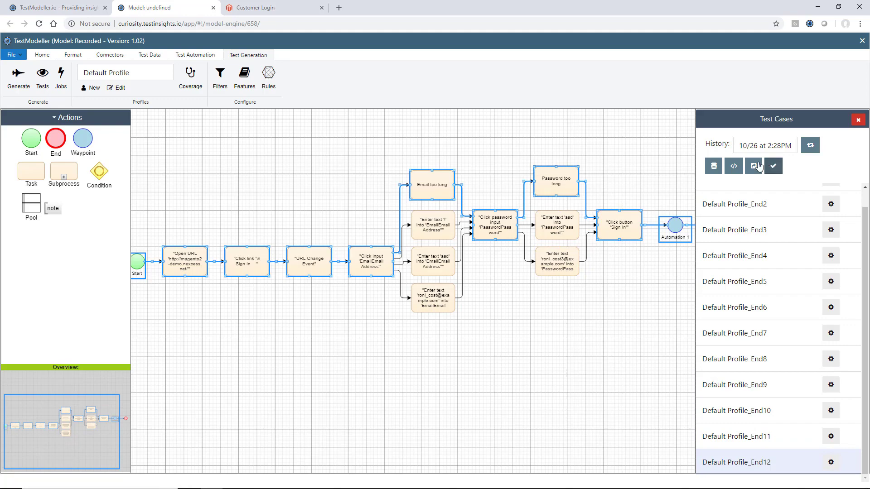
Export the generated test cases as VIP Automation and open module.xlsx and data-template.xlsx from the downloaded archive.
{"action": "left_click", "coordinate": [753, 167]}
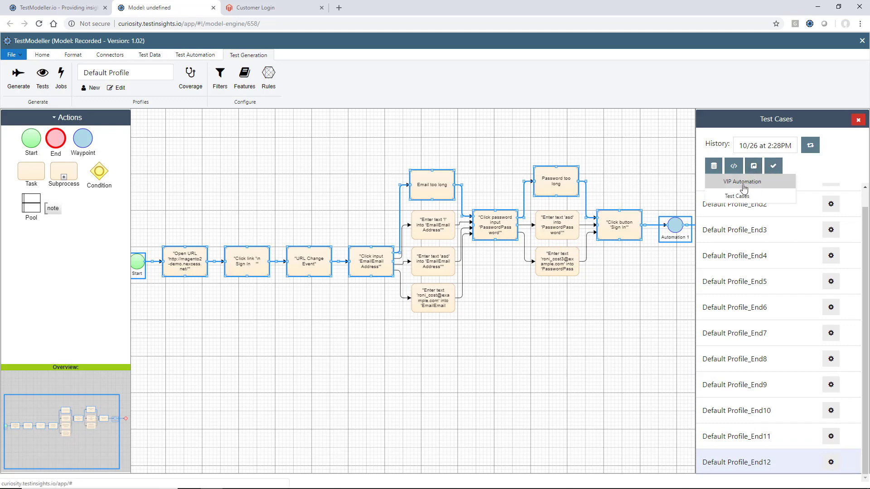
{"action": "left_click", "coordinate": [743, 184]}
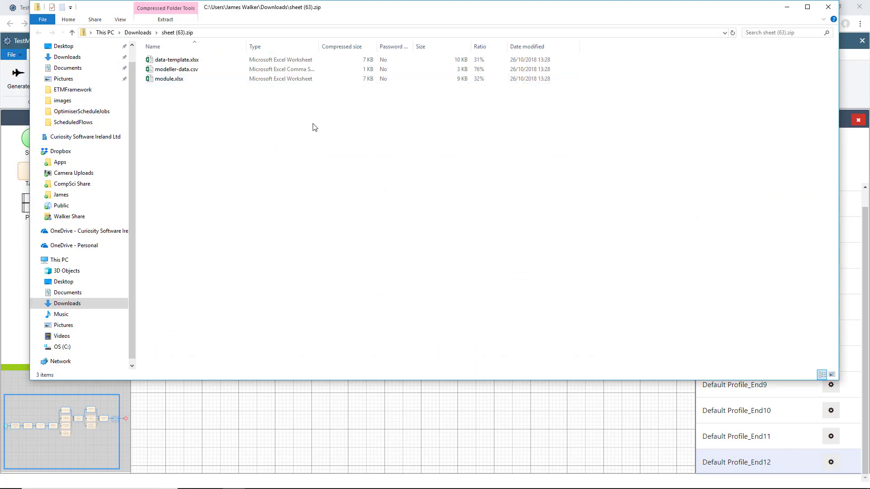
{"action": "left_click", "coordinate": [345, 81]}
{"action": "double_click", "coordinate": [326, 60]}
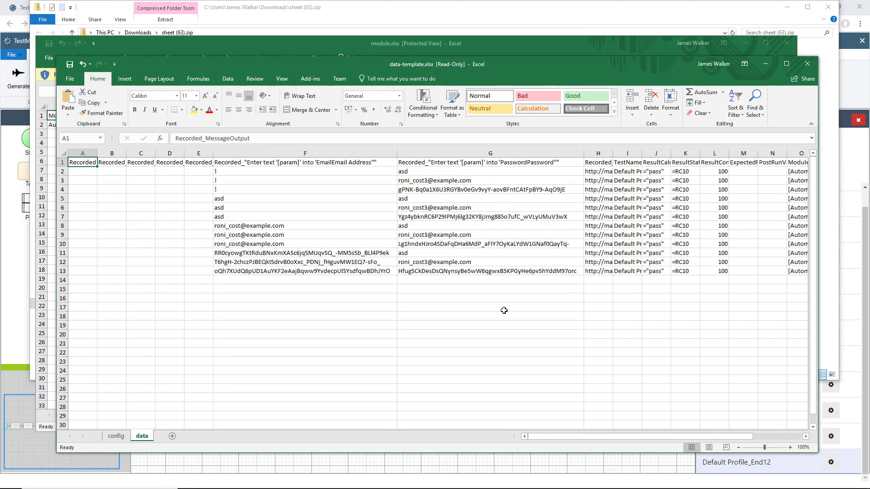
Examine the generated email, password and result columns on the data sheet of data-template.xlsx.
{"action": "scroll", "coordinate": [502, 310], "scroll_direction": "right", "scroll_amount": 3}
{"action": "scroll", "coordinate": [504, 310], "scroll_direction": "right", "scroll_amount": 1}
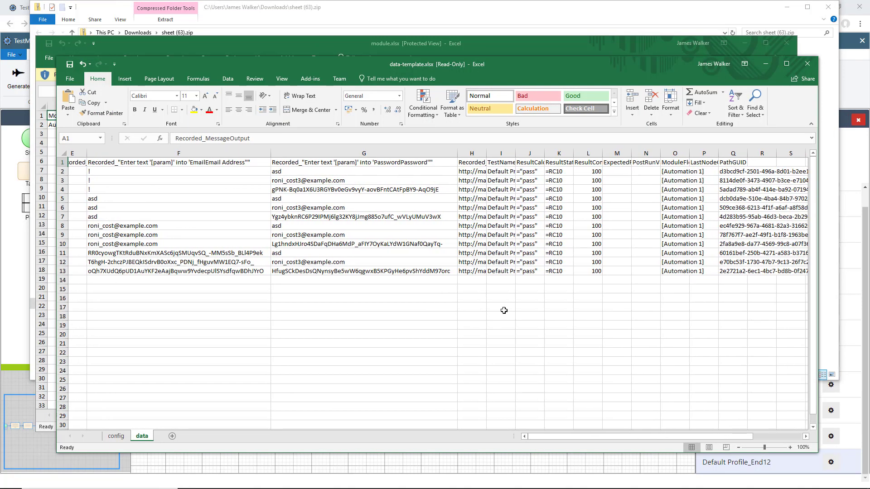
{"action": "scroll", "coordinate": [504, 310], "scroll_direction": "right", "scroll_amount": 2}
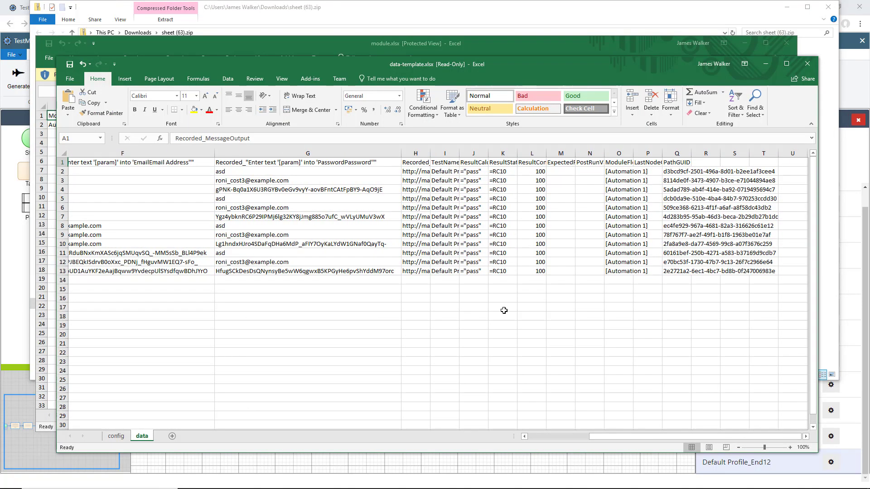
{"action": "scroll", "coordinate": [327, 230], "scroll_direction": "left", "scroll_amount": 2}
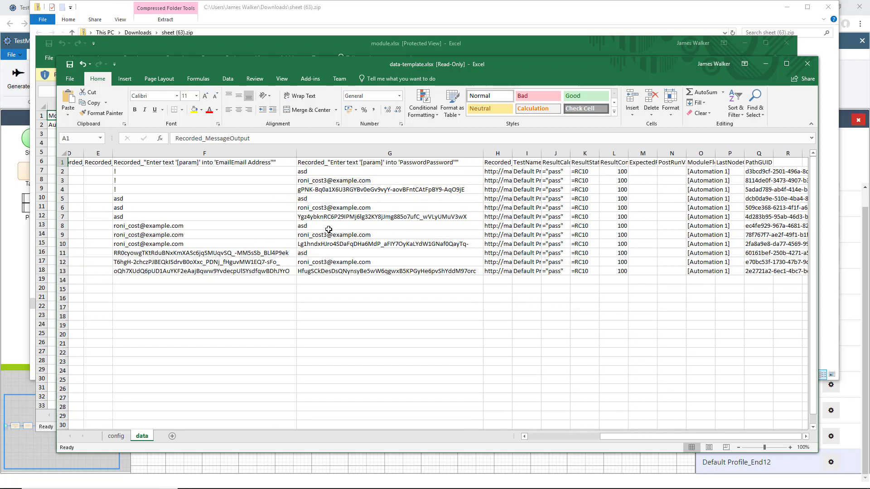
{"action": "left_click", "coordinate": [260, 280]}
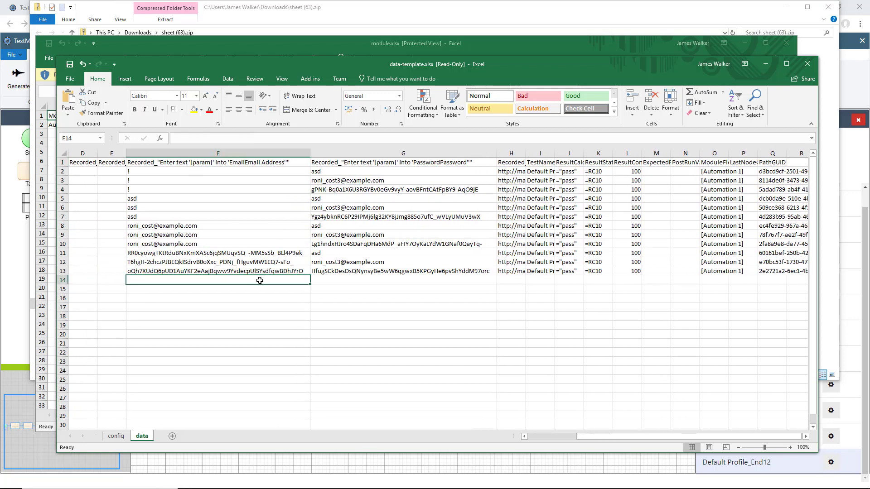
{"action": "type", "text": "=Data"}
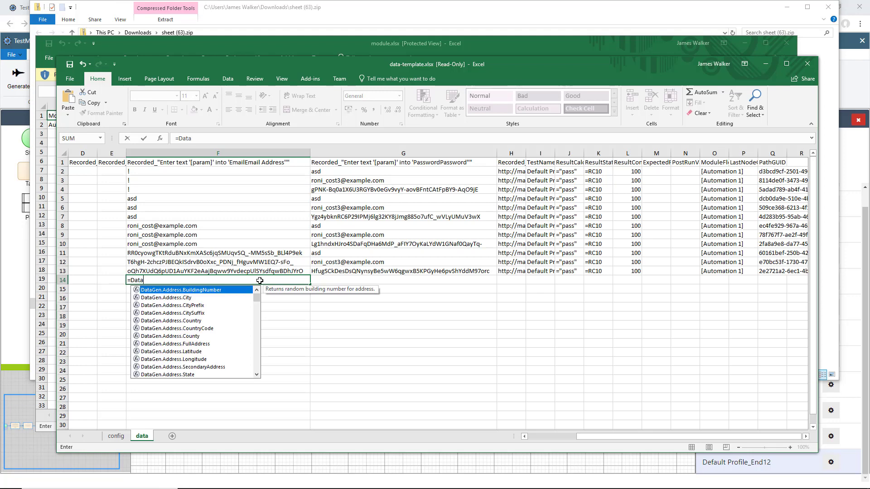
{"action": "key", "text": "Escape"}
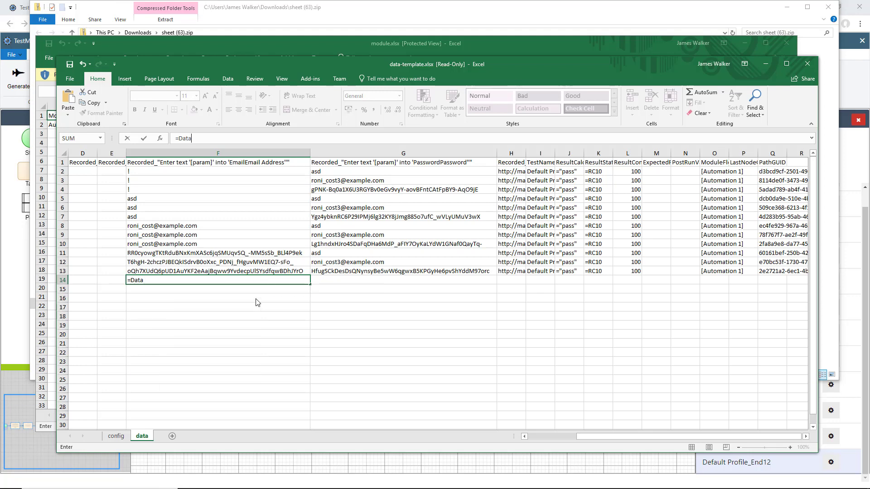
{"action": "key", "text": "Escape"}
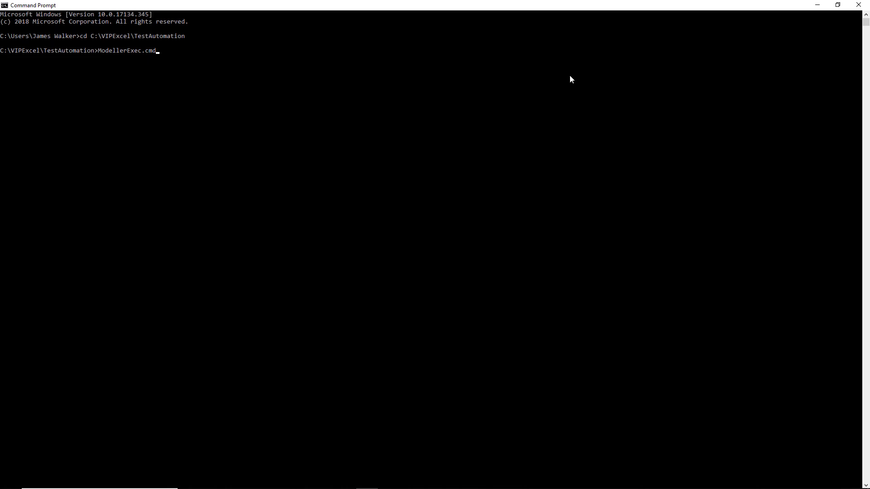
Run ModellerExec.cmd from C:\VIPExcel\TestAutomation in the Command Prompt, and review the run results per model in TestModeller.
{"action": "key", "text": "Return"}
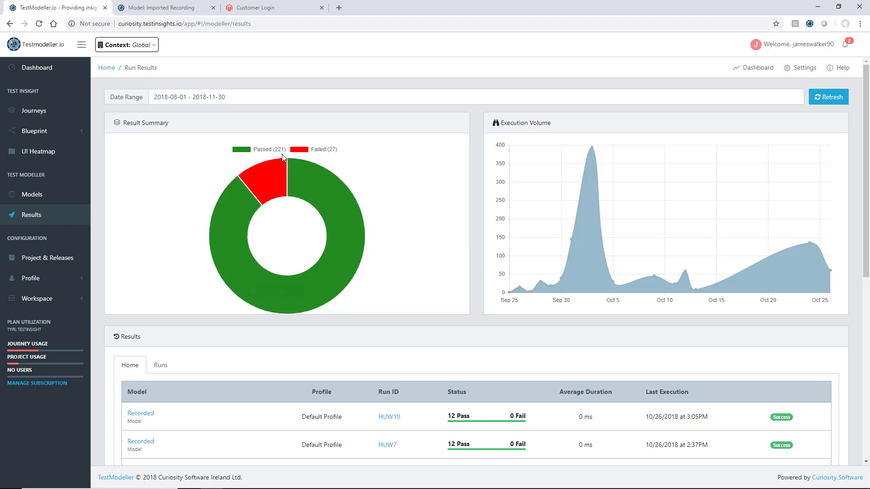
{"action": "mouse_move", "coordinate": [268, 165]}
{"action": "scroll", "coordinate": [714, 235], "scroll_direction": "down", "scroll_amount": 3}
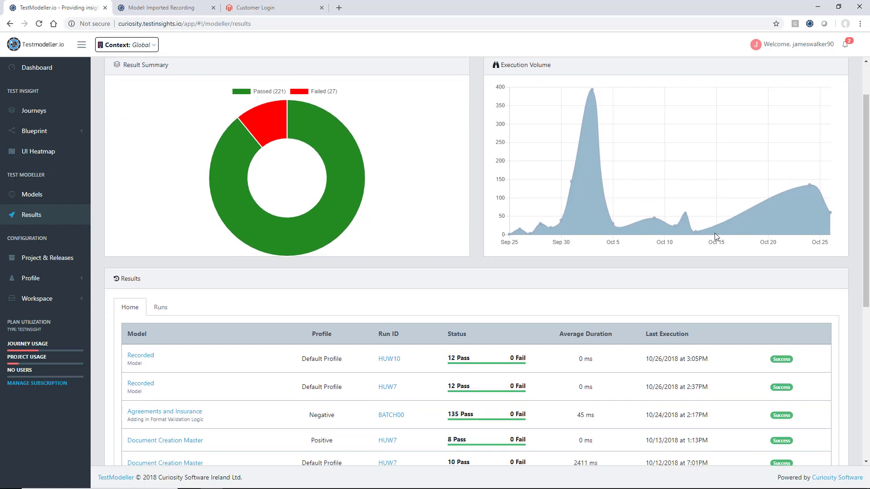
{"action": "scroll", "coordinate": [715, 235], "scroll_direction": "down", "scroll_amount": 1}
{"action": "scroll", "coordinate": [582, 248], "scroll_direction": "down", "scroll_amount": 2}
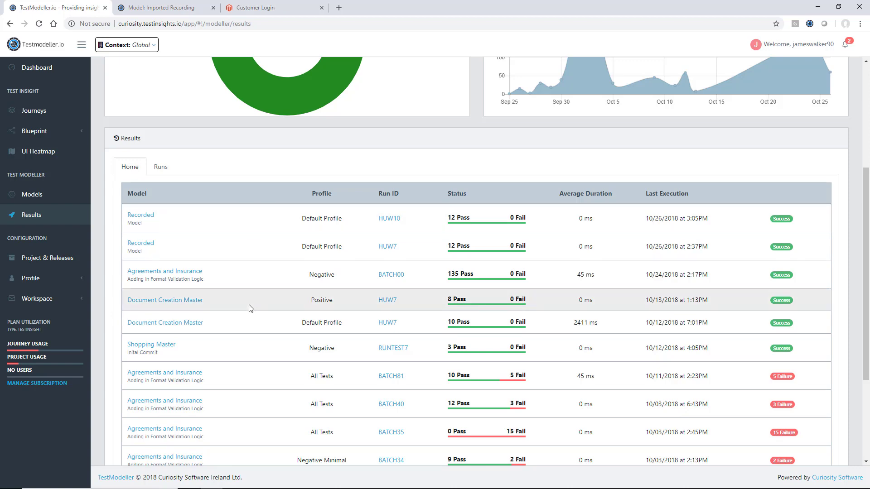
{"action": "scroll", "coordinate": [249, 306], "scroll_direction": "down", "scroll_amount": 3}
{"action": "scroll", "coordinate": [227, 161], "scroll_direction": "up", "scroll_amount": 2}
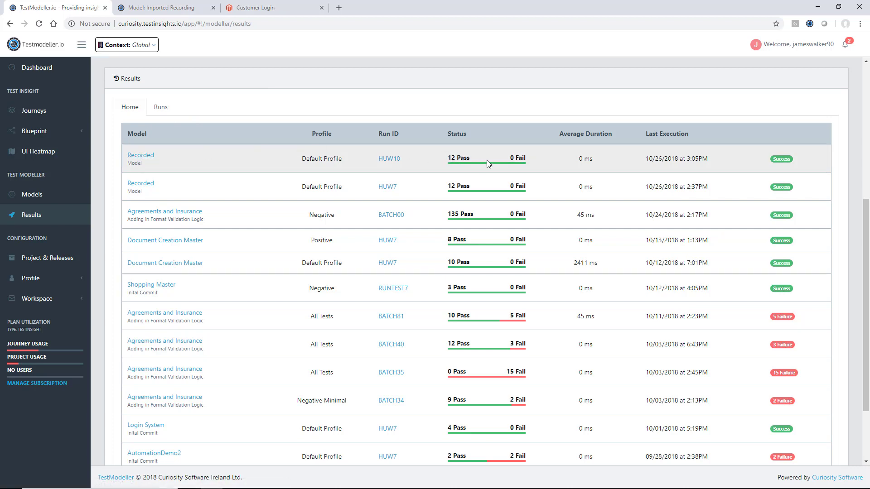
Open the test cases of the Recorded model and review their paths from Default Profile_End1 to Default Profile_End9.
{"action": "left_click", "coordinate": [140, 159]}
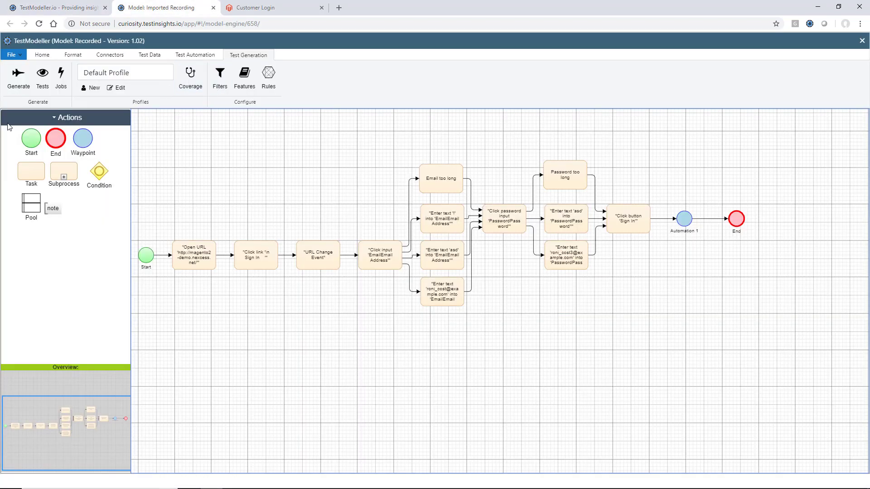
{"action": "left_click", "coordinate": [44, 85]}
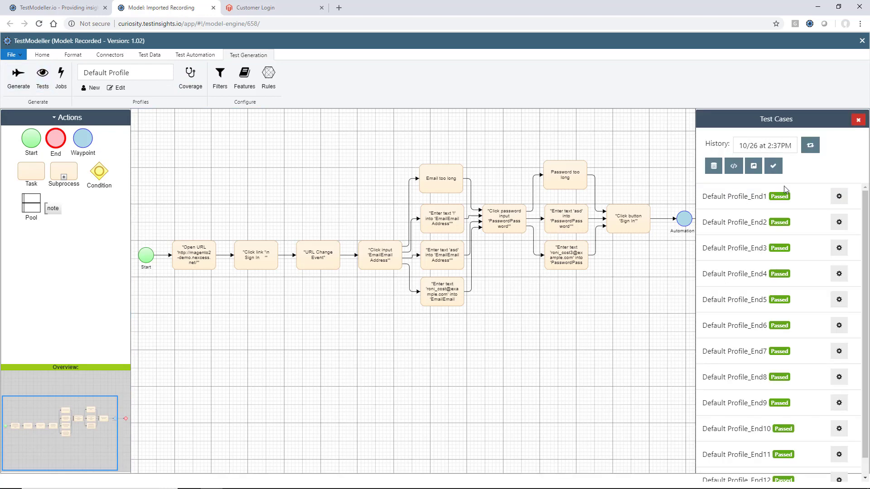
{"action": "left_click", "coordinate": [748, 200]}
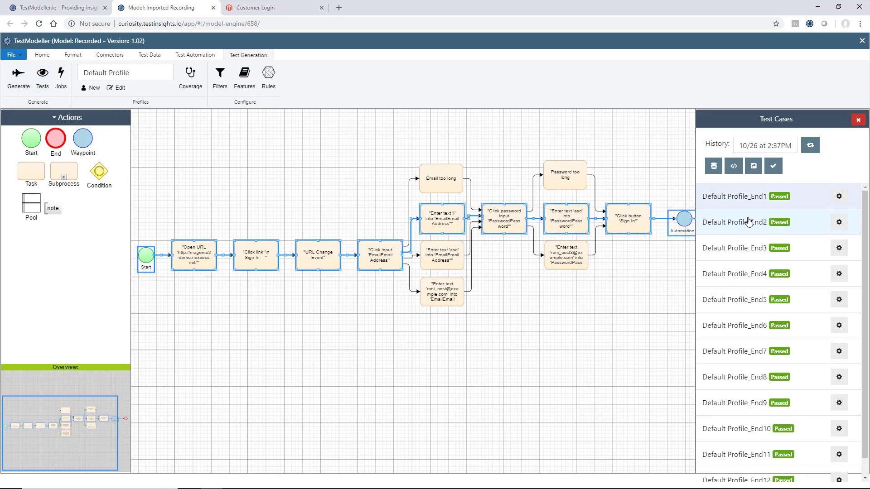
{"action": "left_click", "coordinate": [749, 224]}
{"action": "left_click", "coordinate": [751, 244]}
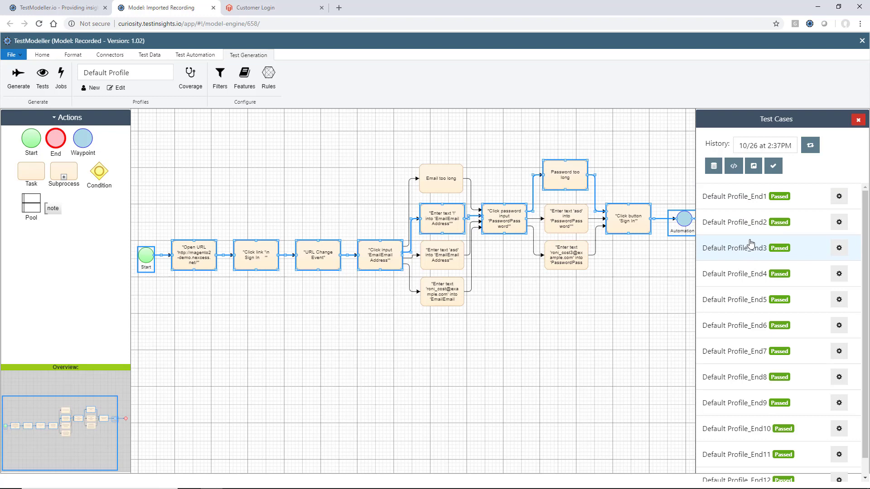
{"action": "left_click", "coordinate": [750, 272]}
{"action": "left_click", "coordinate": [752, 296]}
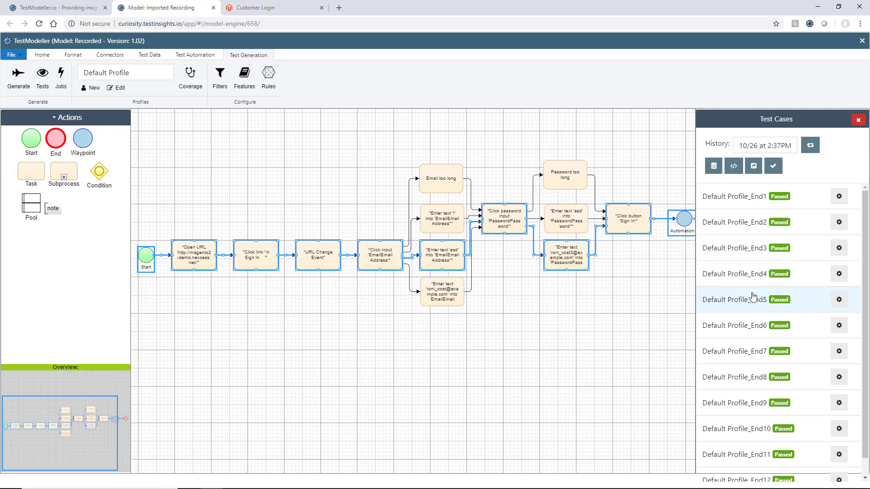
{"action": "left_click", "coordinate": [743, 330]}
{"action": "scroll", "coordinate": [745, 332], "scroll_direction": "down", "scroll_amount": 1}
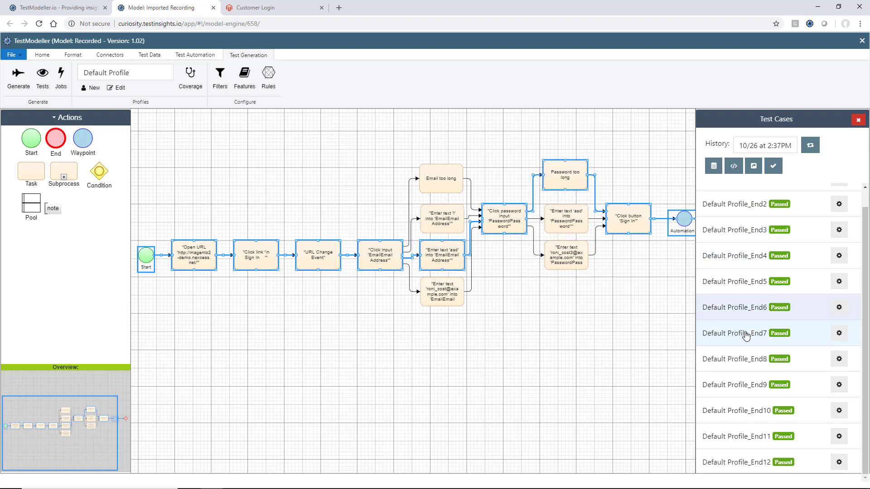
{"action": "left_click", "coordinate": [745, 333]}
{"action": "left_click", "coordinate": [744, 353]}
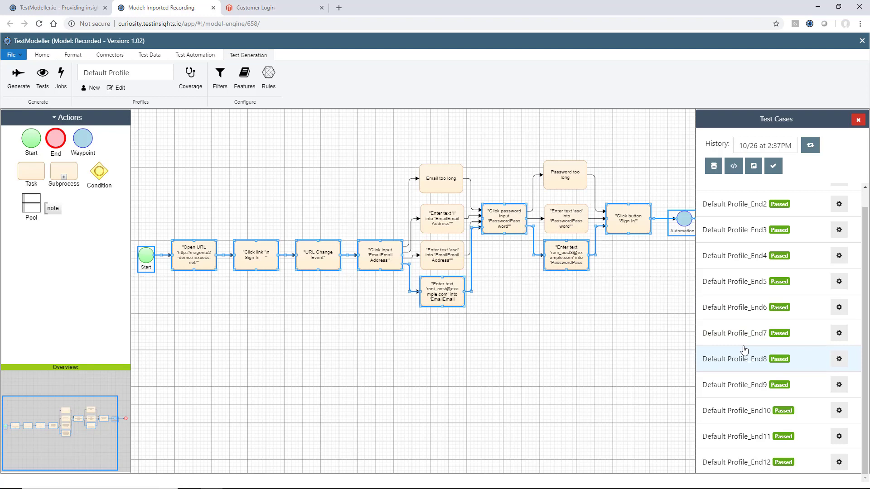
{"action": "left_click", "coordinate": [743, 392]}
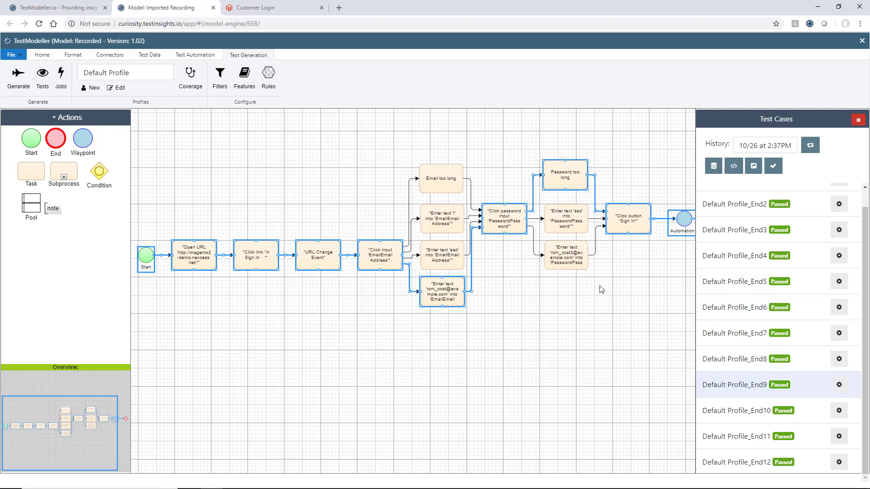
Open the execution history of the test case Default Profile_End1.
{"action": "scroll", "coordinate": [734, 265], "scroll_direction": "up", "scroll_amount": 1}
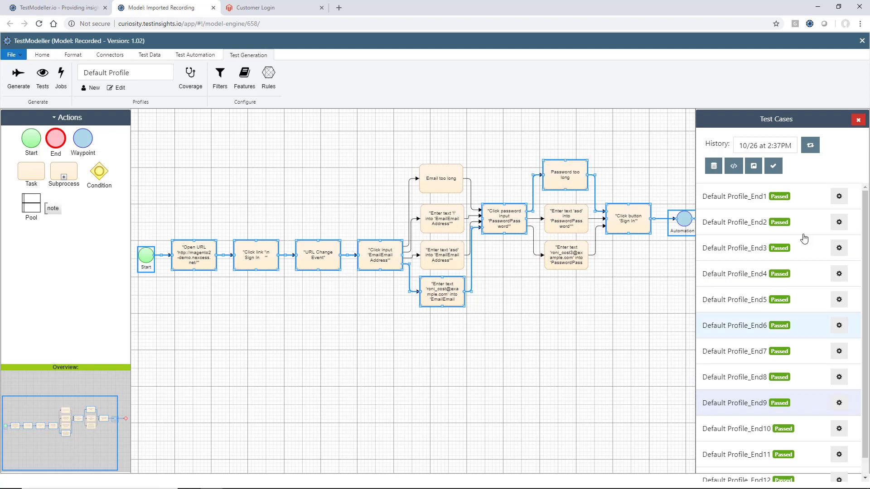
{"action": "left_click", "coordinate": [838, 196]}
{"action": "left_click", "coordinate": [734, 197]}
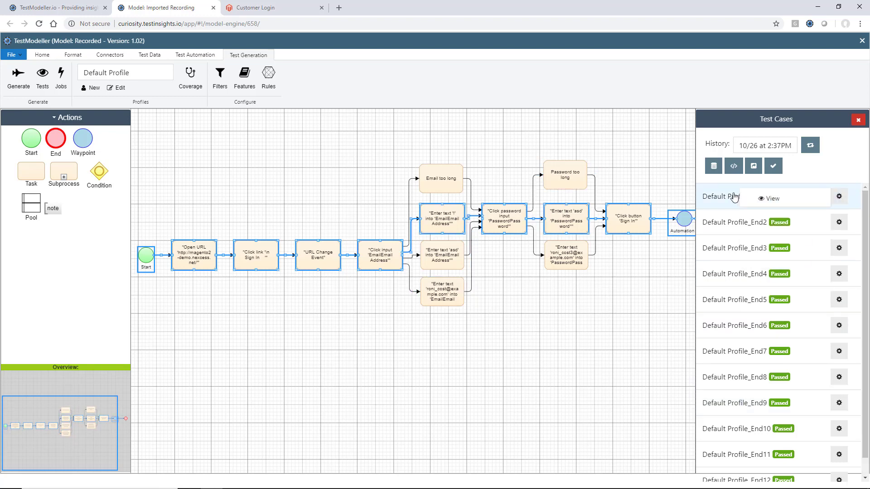
{"action": "left_click", "coordinate": [837, 197]}
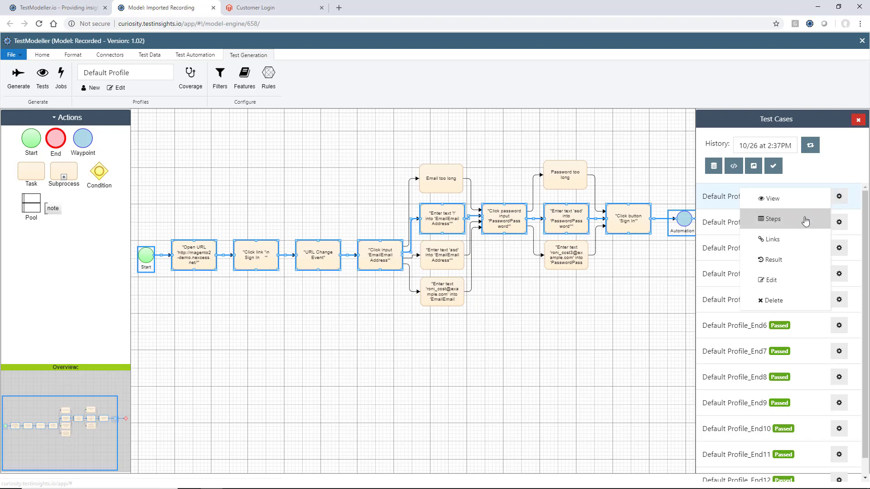
{"action": "left_click", "coordinate": [772, 259]}
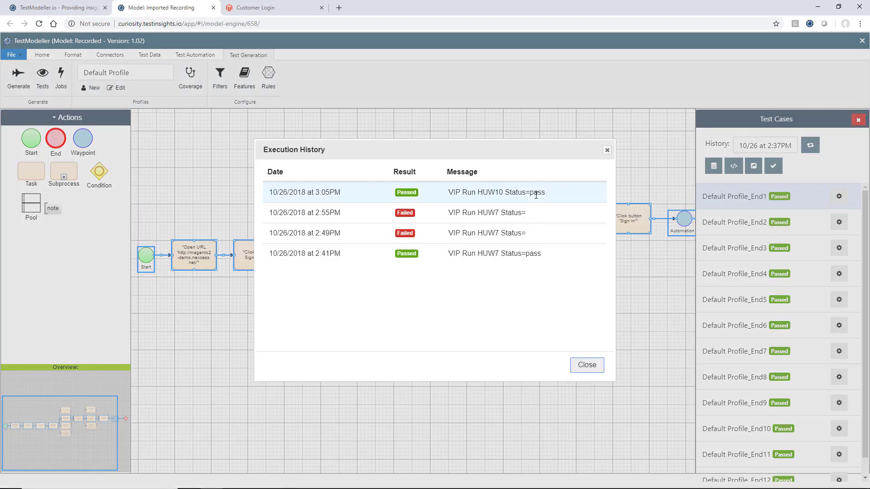